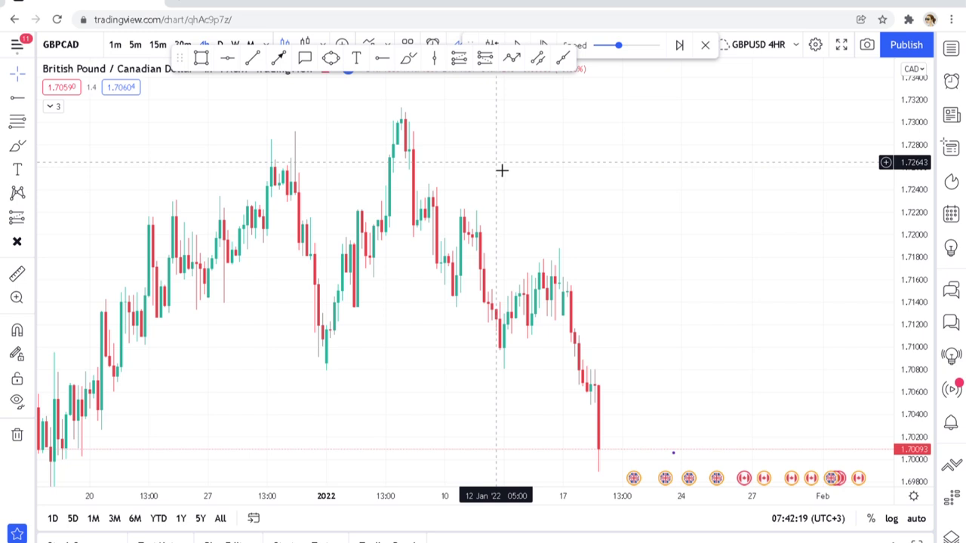
Draw a downward arrow along the decline from the 5 Jan high near 1.73032 to the 18 Jan low near 1.70180.
{"action": "scroll", "coordinate": [507, 160], "scroll_direction": "up", "scroll_amount": 1}
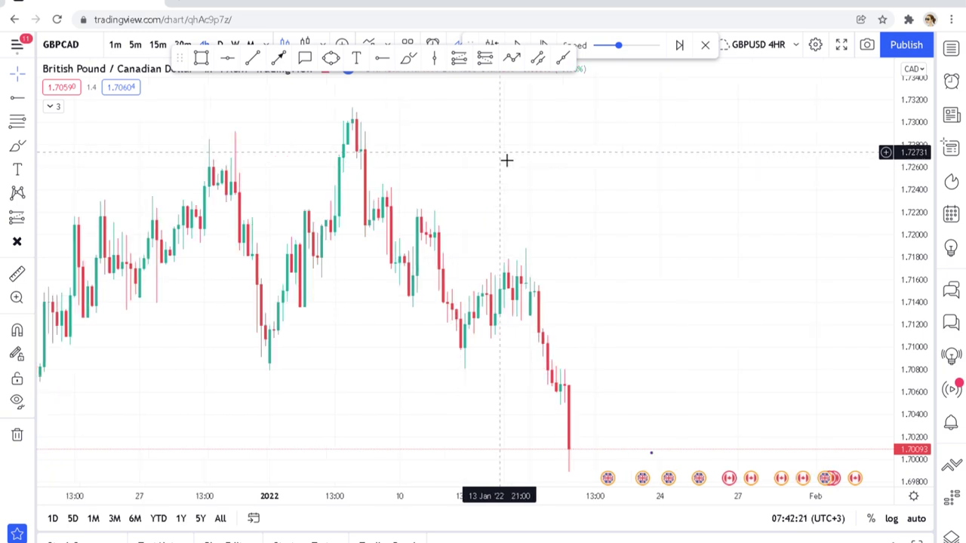
{"action": "scroll", "coordinate": [498, 172], "scroll_direction": "up", "scroll_amount": 1}
{"action": "scroll", "coordinate": [494, 176], "scroll_direction": "down", "scroll_amount": 1}
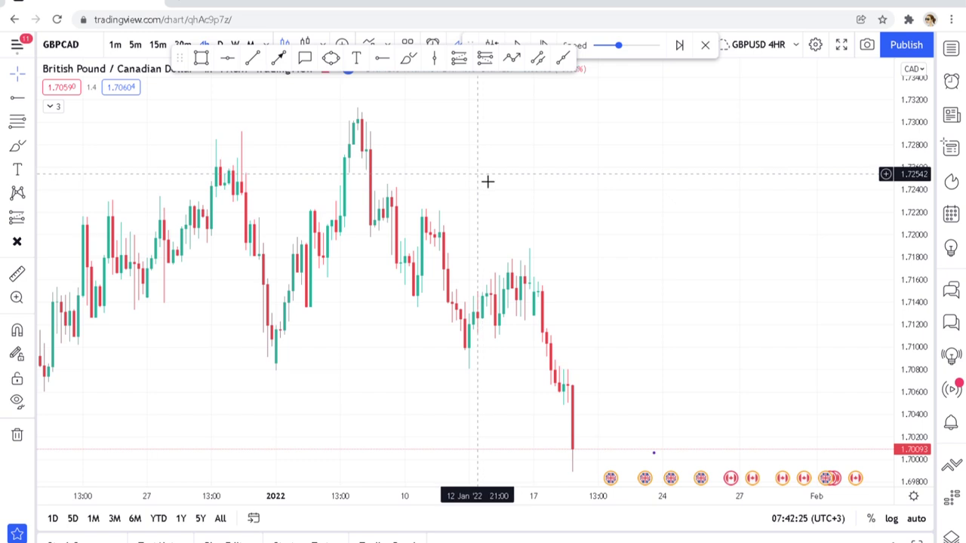
{"action": "left_click", "coordinate": [279, 58]}
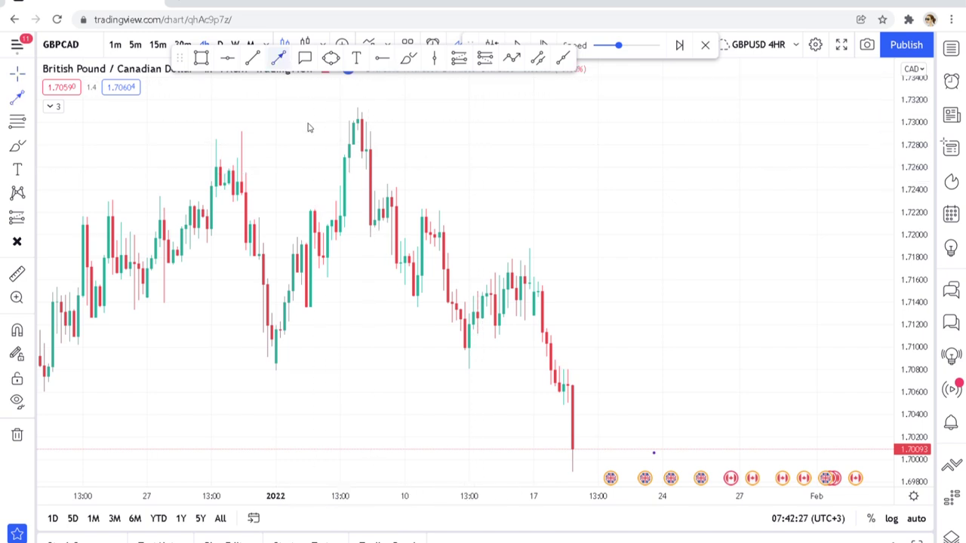
{"action": "left_click", "coordinate": [349, 123]}
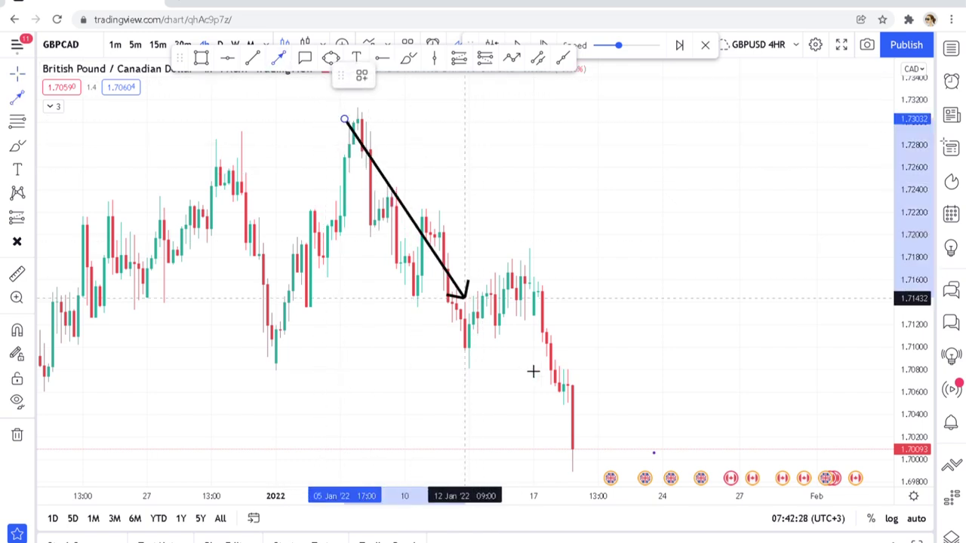
{"action": "left_click", "coordinate": [583, 448]}
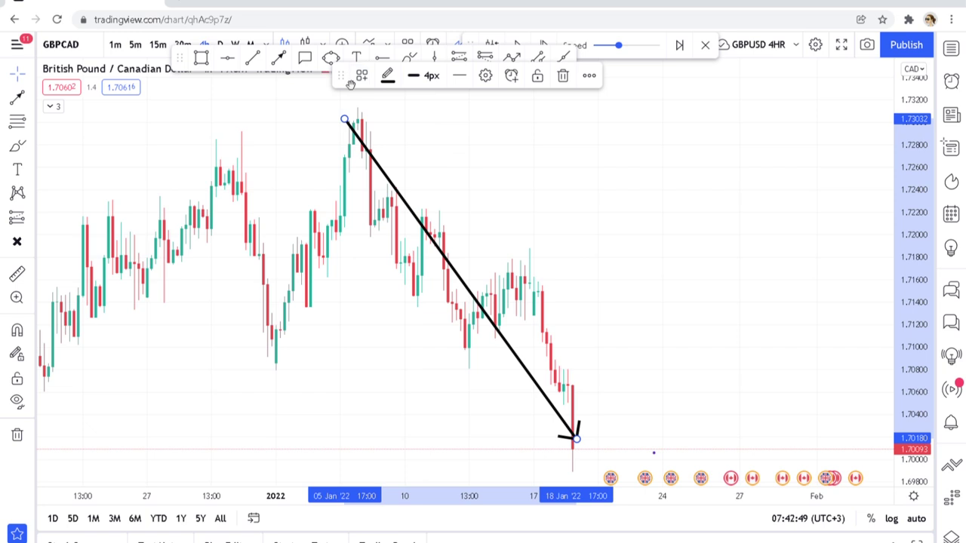
{"action": "left_click_drag", "start_coordinate": [350, 80], "coordinate": [344, 106]}
Circle the four pullback areas along the downtrend arrow with freehand brush strokes.
{"action": "left_click", "coordinate": [409, 59]}
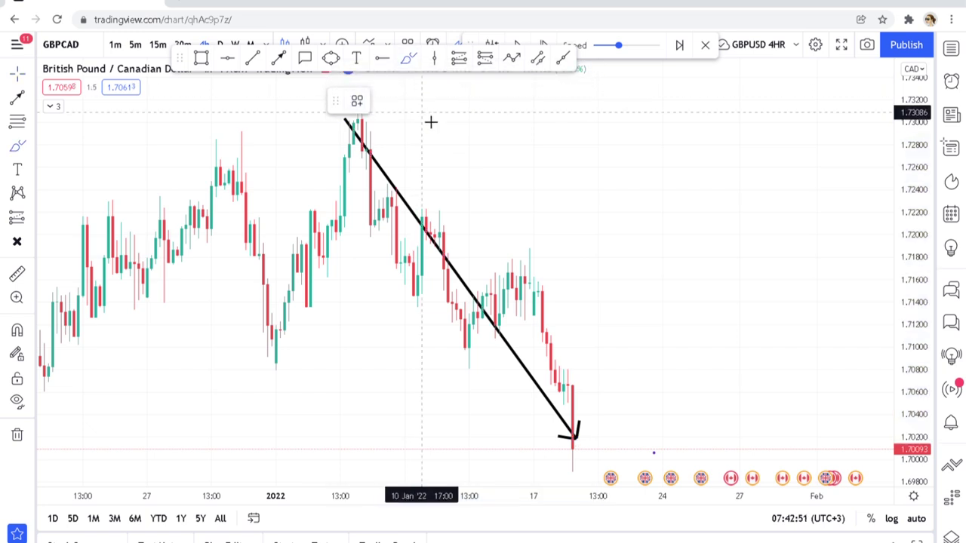
{"action": "mouse_move", "coordinate": [409, 174]}
{"action": "left_mouse_down"}
{"action": "mouse_move", "coordinate": [363, 253]}
{"action": "mouse_move", "coordinate": [410, 187]}
{"action": "left_mouse_up"}
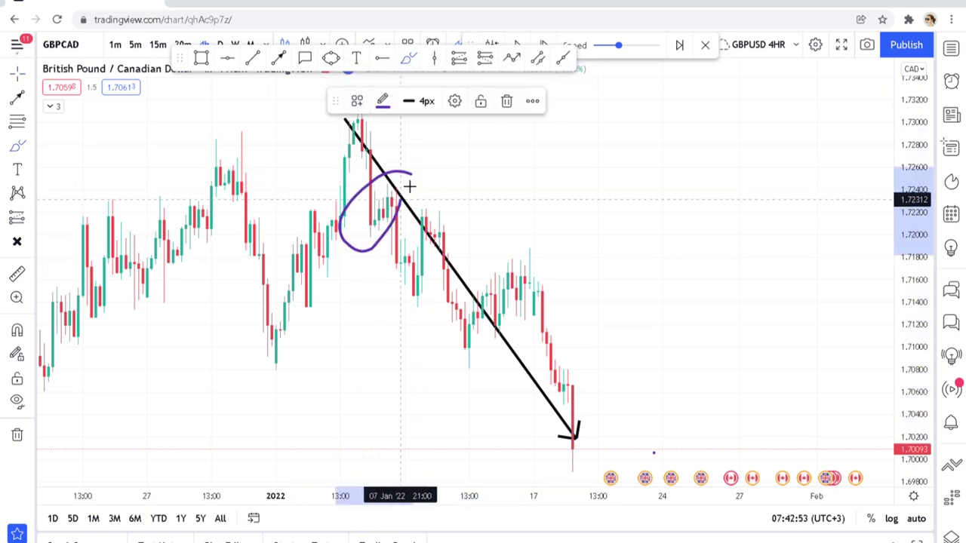
{"action": "mouse_move", "coordinate": [455, 209]}
{"action": "left_mouse_down"}
{"action": "mouse_move", "coordinate": [410, 248]}
{"action": "mouse_move", "coordinate": [442, 234]}
{"action": "left_mouse_up"}
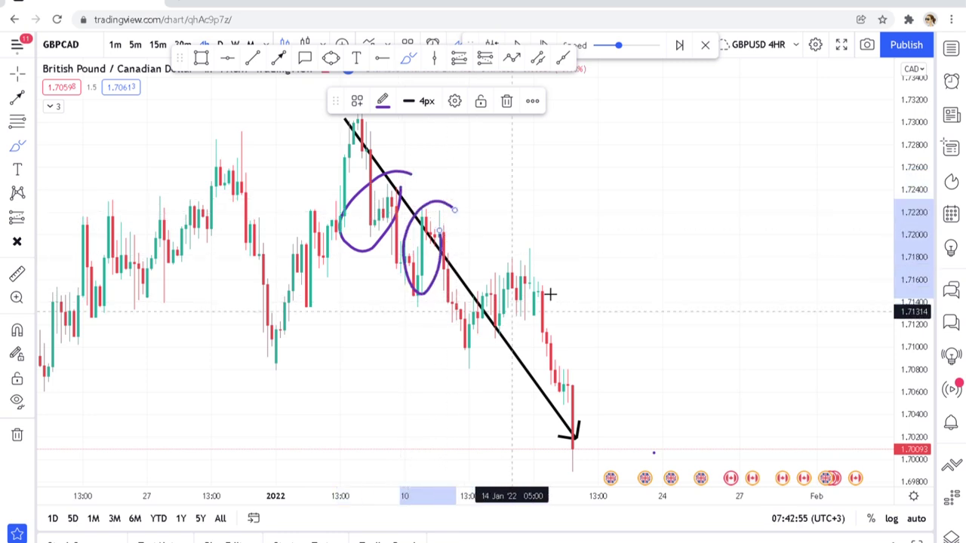
{"action": "left_click_drag", "start_coordinate": [545, 268], "coordinate": [511, 264]}
{"action": "mouse_move", "coordinate": [483, 298]}
{"action": "left_mouse_down"}
{"action": "mouse_move", "coordinate": [528, 332]}
{"action": "mouse_move", "coordinate": [556, 296]}
{"action": "left_mouse_up"}
{"action": "mouse_move", "coordinate": [577, 365]}
{"action": "left_mouse_down"}
{"action": "mouse_move", "coordinate": [581, 402]}
{"action": "mouse_move", "coordinate": [573, 388]}
{"action": "left_mouse_up"}
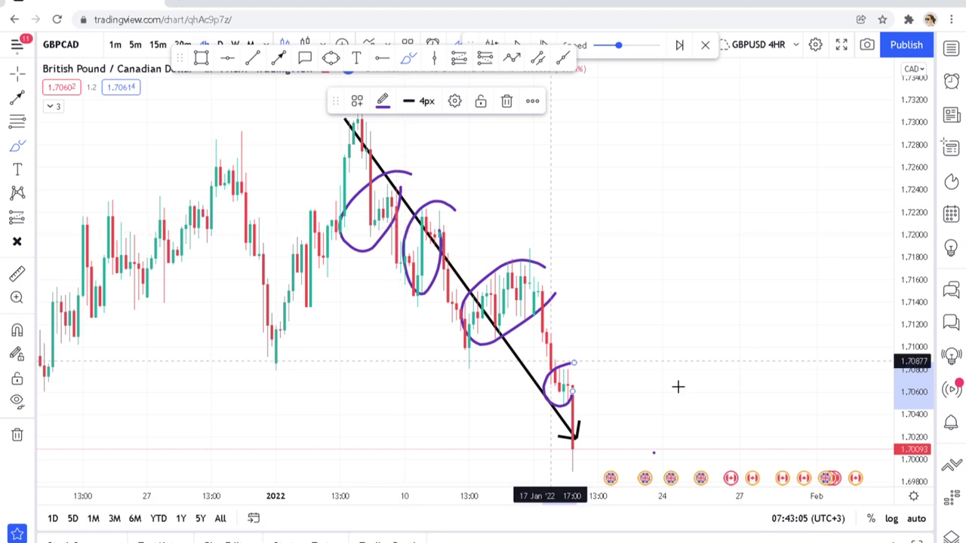
Draw two horizontal rectangle zones at about 1.7311–1.7290 and 1.7243–1.7230, the upper over the January peak and the lower at the first pullback.
{"action": "left_click_drag", "start_coordinate": [913, 236], "coordinate": [933, 287]}
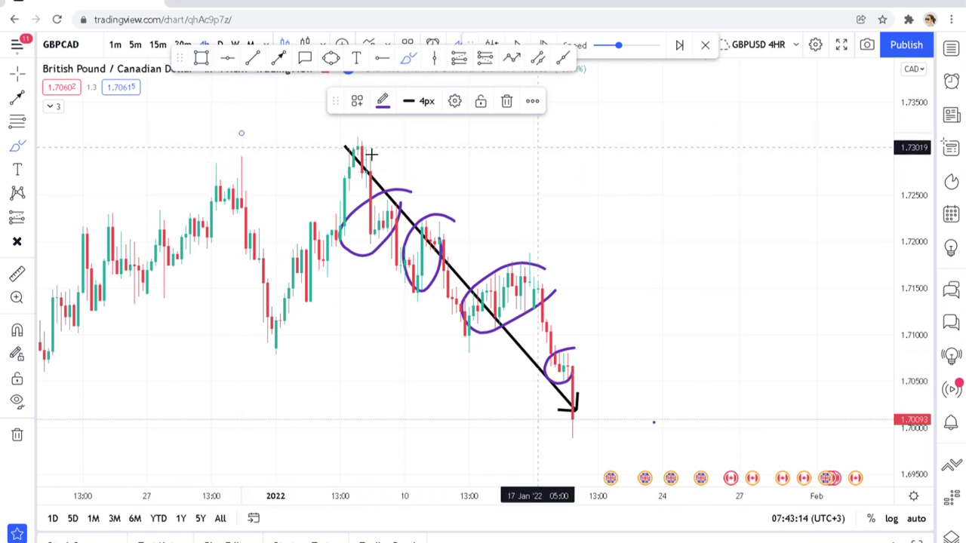
{"action": "left_click", "coordinate": [200, 58]}
{"action": "left_click", "coordinate": [186, 138]}
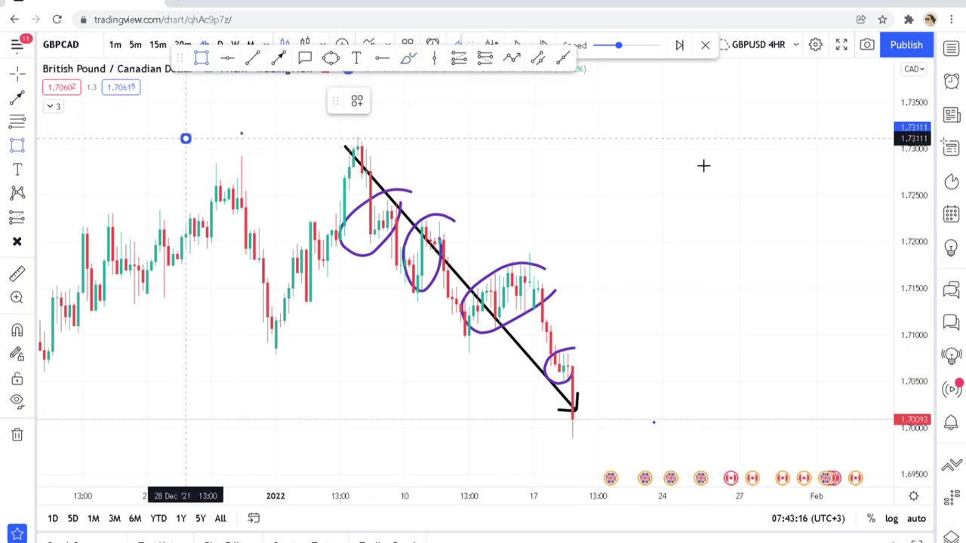
{"action": "left_click", "coordinate": [712, 164]}
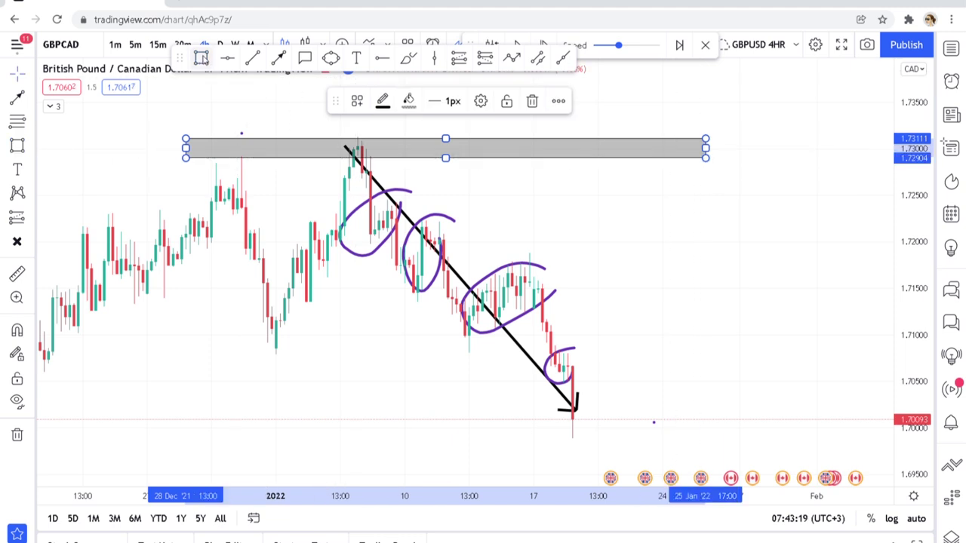
{"action": "left_click", "coordinate": [385, 198]}
{"action": "left_click", "coordinate": [340, 203]}
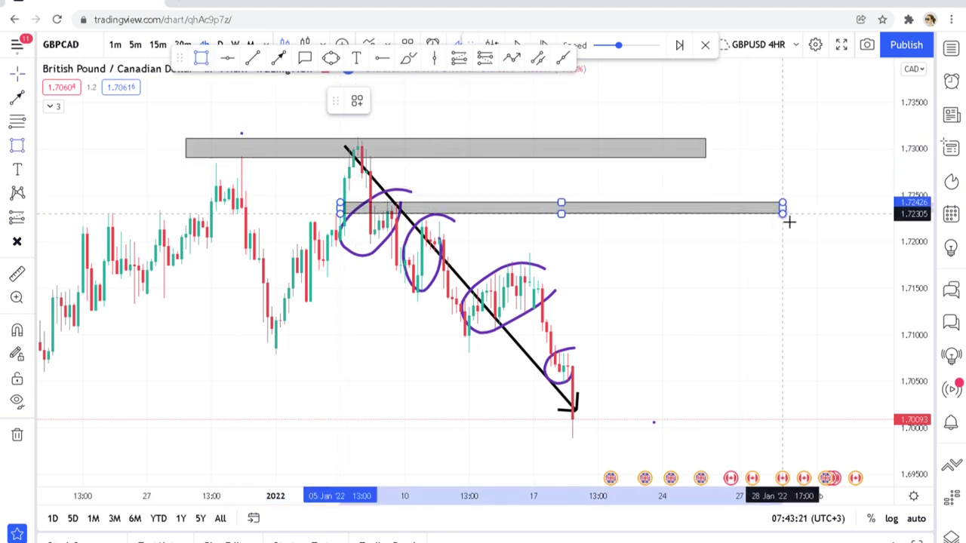
{"action": "left_click", "coordinate": [787, 216]}
Draw two more horizontal rectangle zones at about 1.7203–1.7185 and 1.7086–1.7073, covering the second pullback and the last one.
{"action": "left_click", "coordinate": [220, 83]}
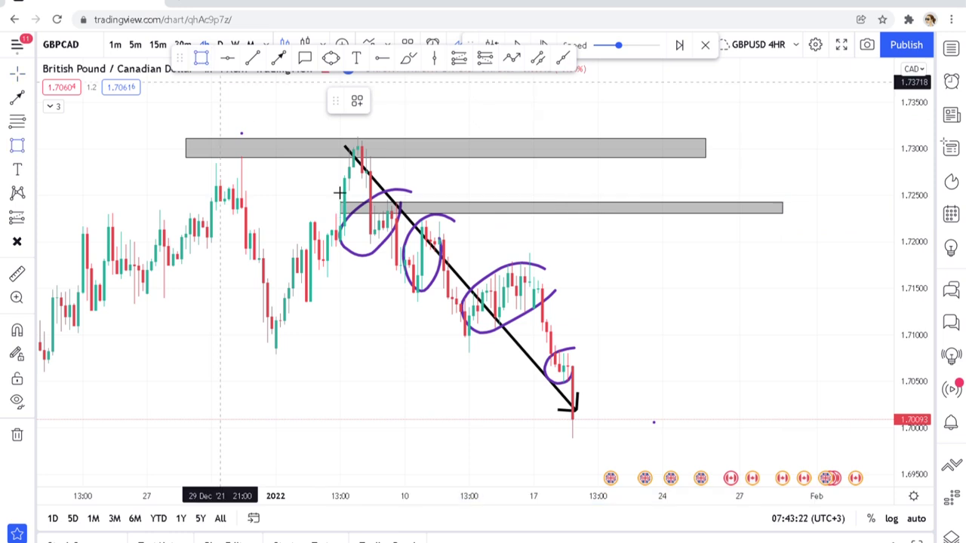
{"action": "left_click", "coordinate": [306, 239]}
{"action": "left_click", "coordinate": [886, 256]}
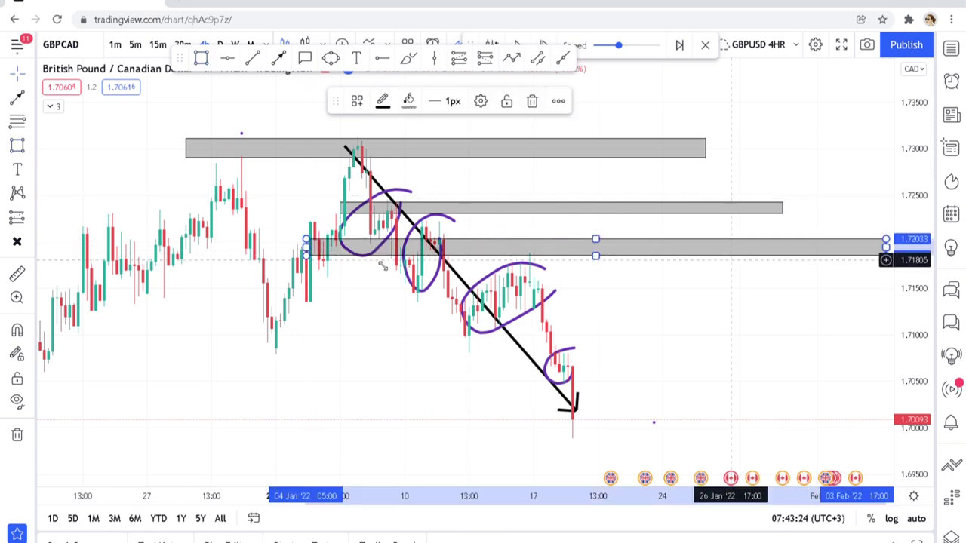
{"action": "key", "text": "Escape"}
{"action": "left_click", "coordinate": [261, 340]}
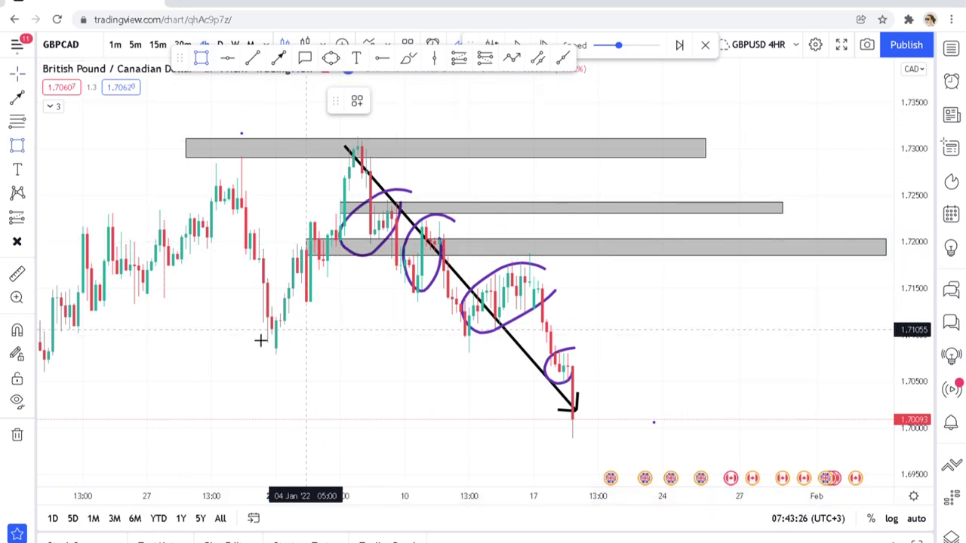
{"action": "left_click", "coordinate": [130, 348]}
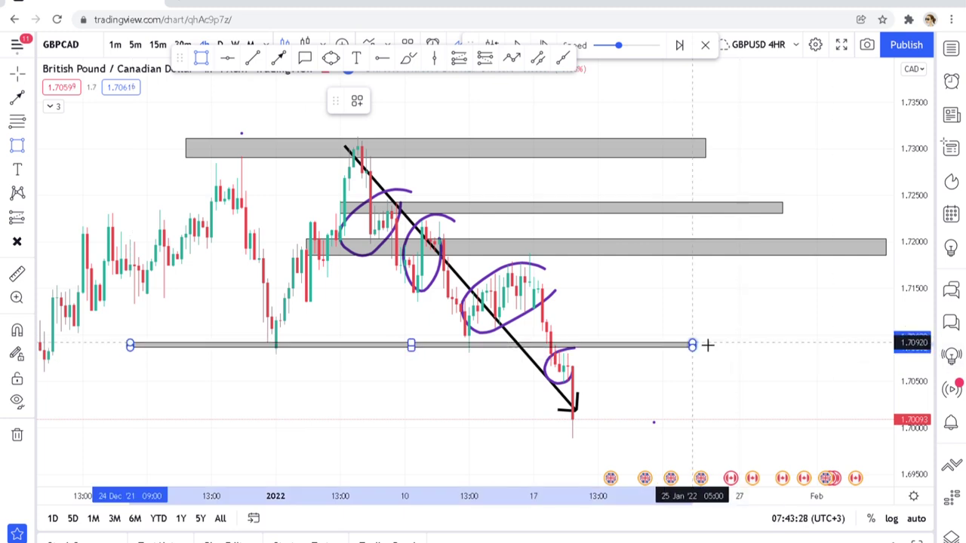
{"action": "left_click", "coordinate": [735, 360]}
{"action": "left_click", "coordinate": [729, 386]}
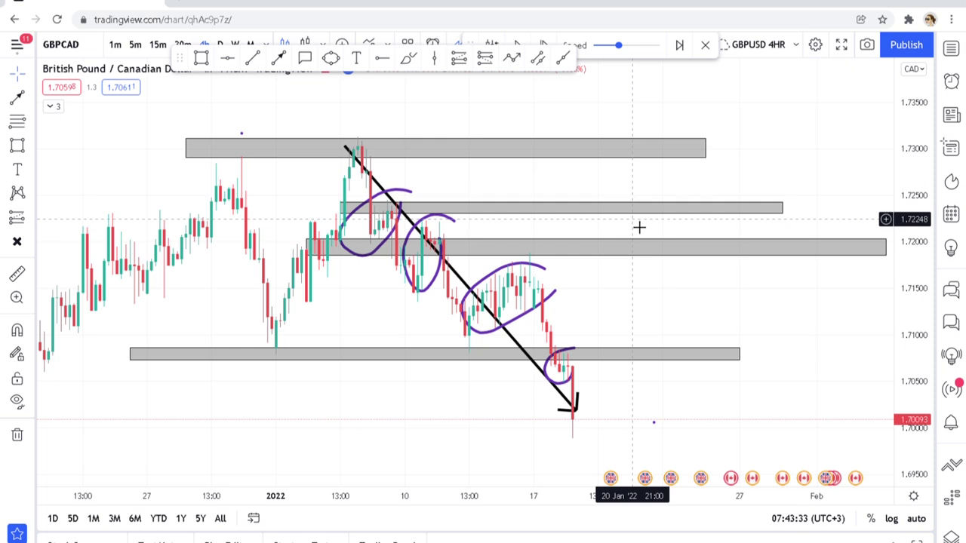
Remove all drawings from the chart.
{"action": "scroll", "coordinate": [773, 344], "scroll_direction": "up", "scroll_amount": 3}
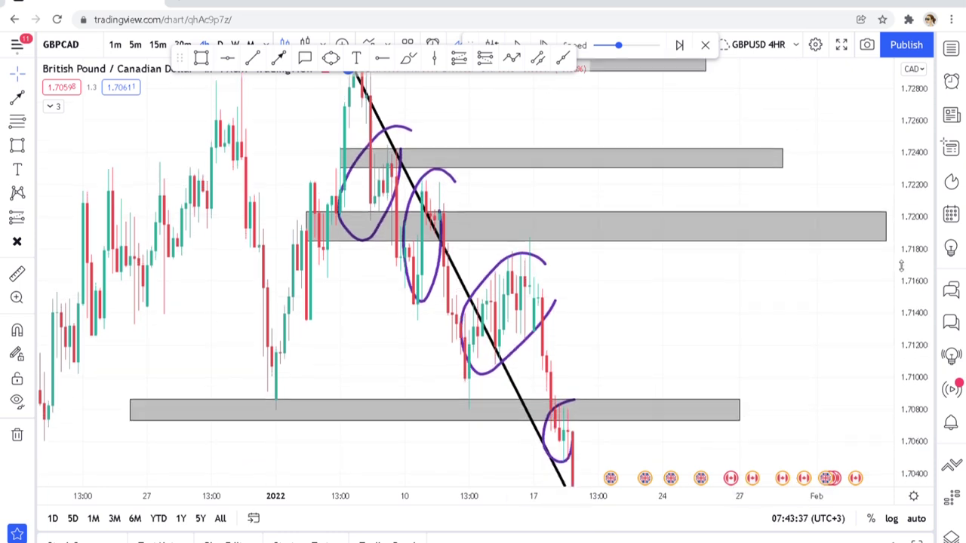
{"action": "scroll", "coordinate": [773, 344], "scroll_direction": "up", "scroll_amount": 4}
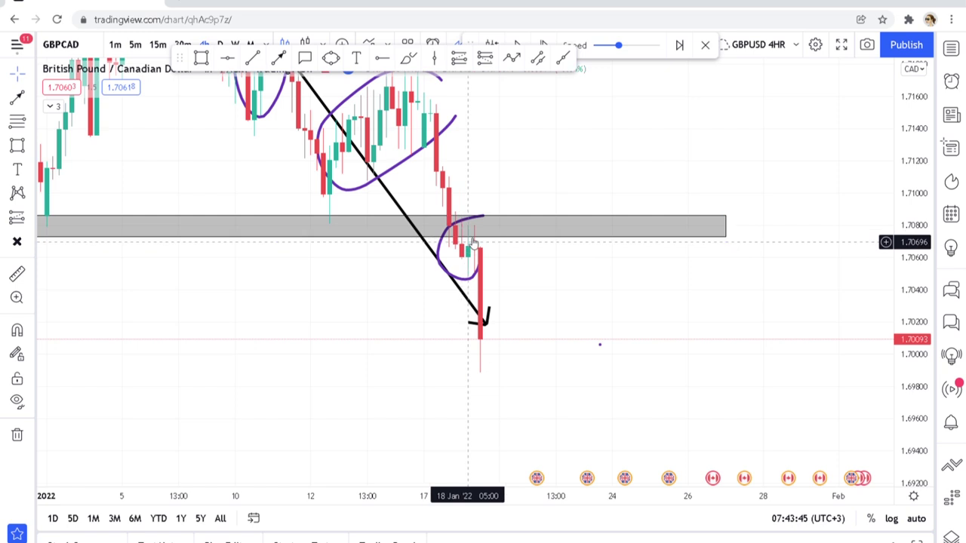
{"action": "scroll", "coordinate": [574, 174], "scroll_direction": "left", "scroll_amount": 3}
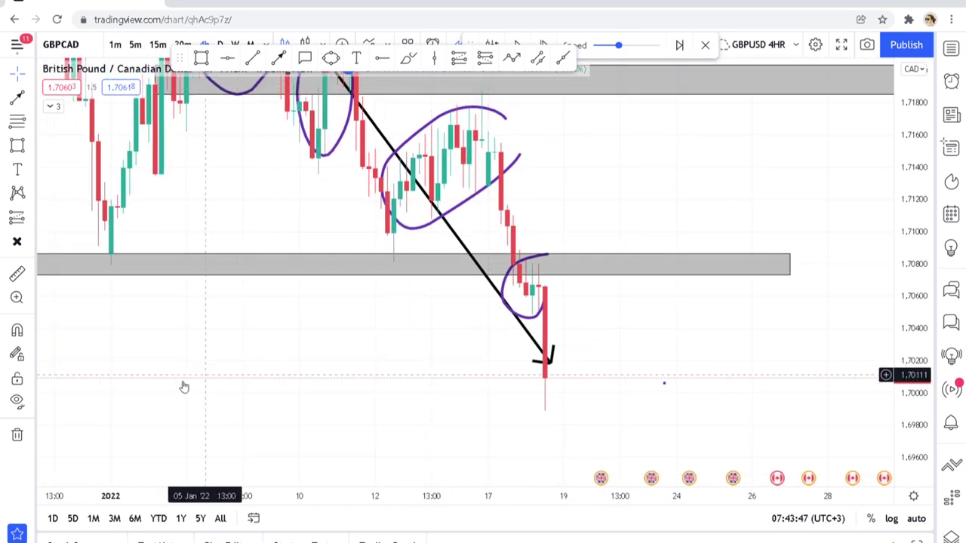
{"action": "left_click", "coordinate": [9, 438]}
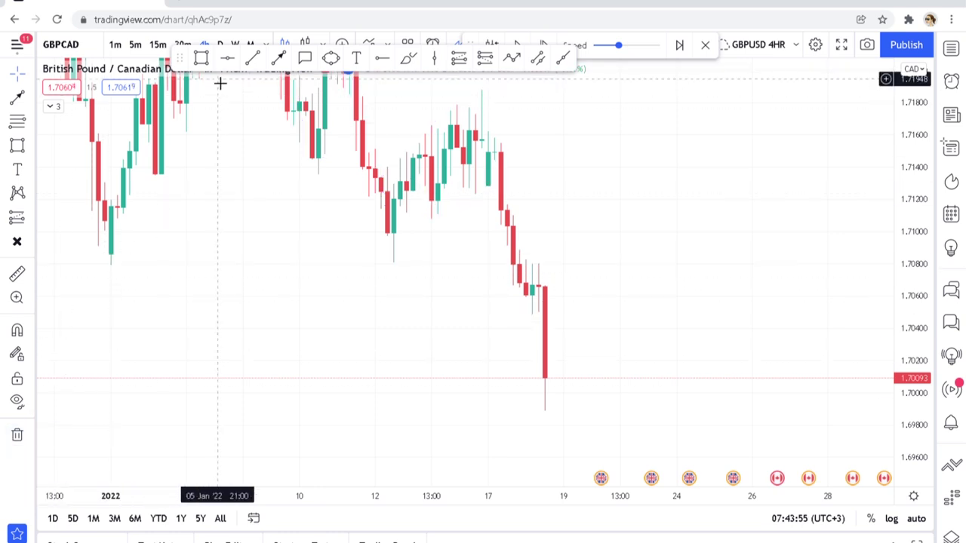
Draw a rectangle around the small consolidation of 17–18 Jan, from about 1.70799 down to 1.70486.
{"action": "left_click", "coordinate": [201, 64]}
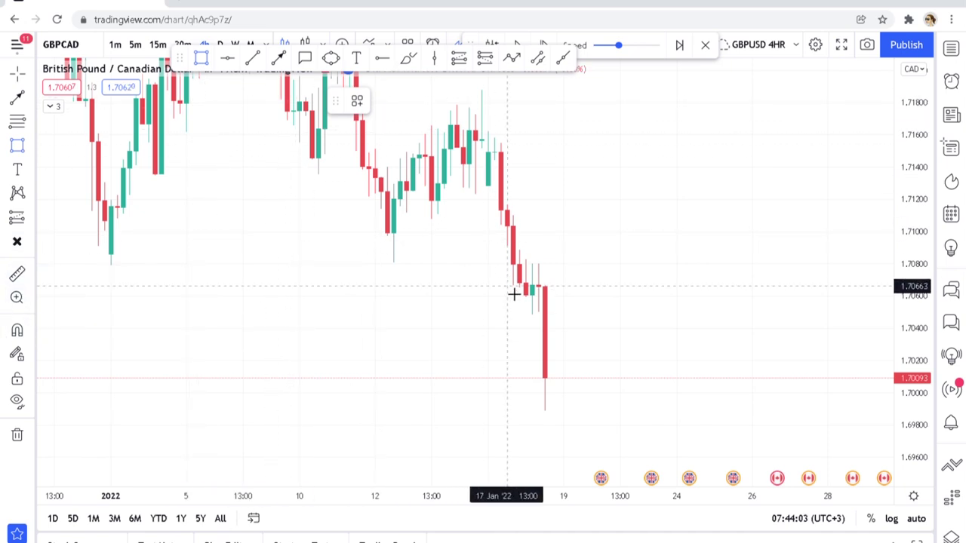
{"action": "mouse_move", "coordinate": [525, 271]}
{"action": "left_mouse_down"}
{"action": "mouse_move", "coordinate": [559, 290]}
{"action": "mouse_move", "coordinate": [560, 318]}
{"action": "left_mouse_up"}
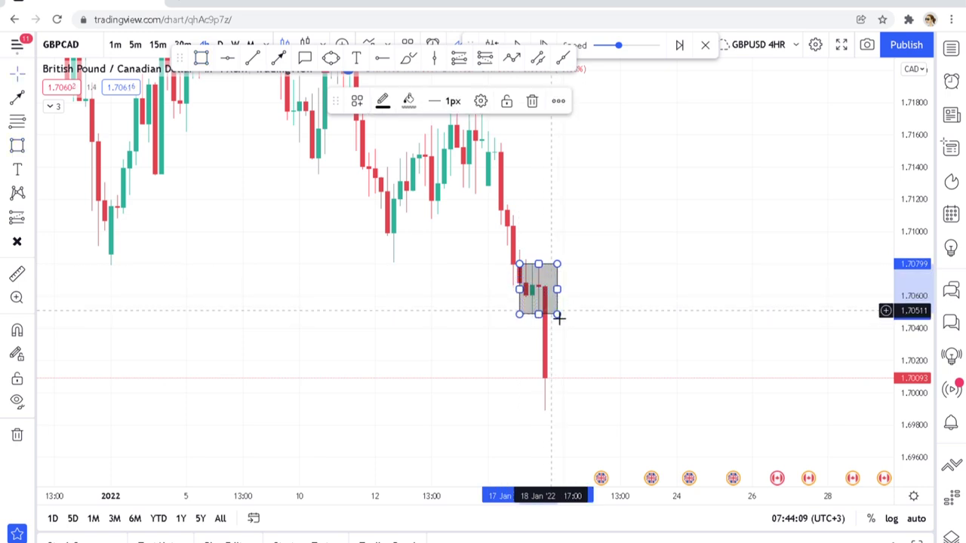
{"action": "left_click", "coordinate": [539, 268]}
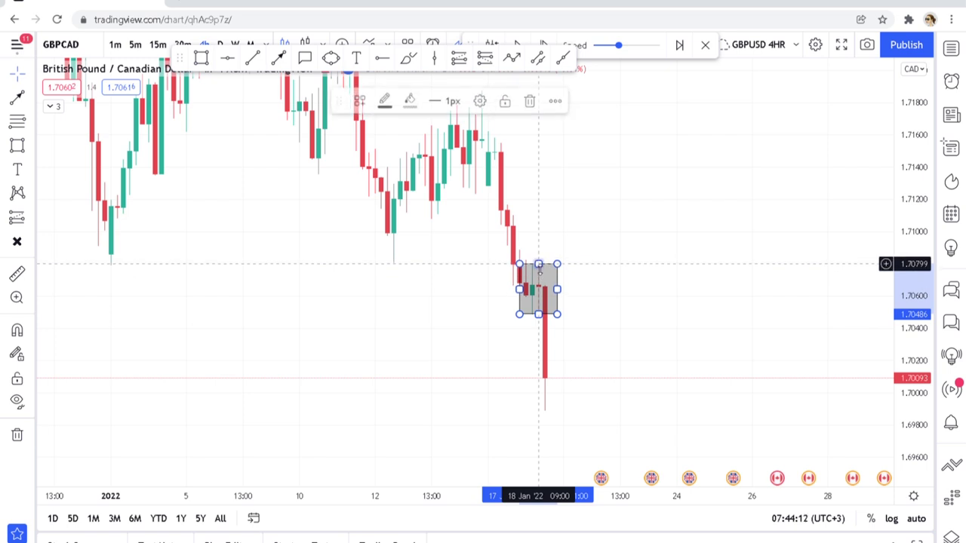
{"action": "left_click", "coordinate": [608, 289]}
Extend the consolidation rectangle forward to about 31 Jan and back to about 16 Dec.
{"action": "left_click_drag", "start_coordinate": [906, 335], "coordinate": [870, 213]}
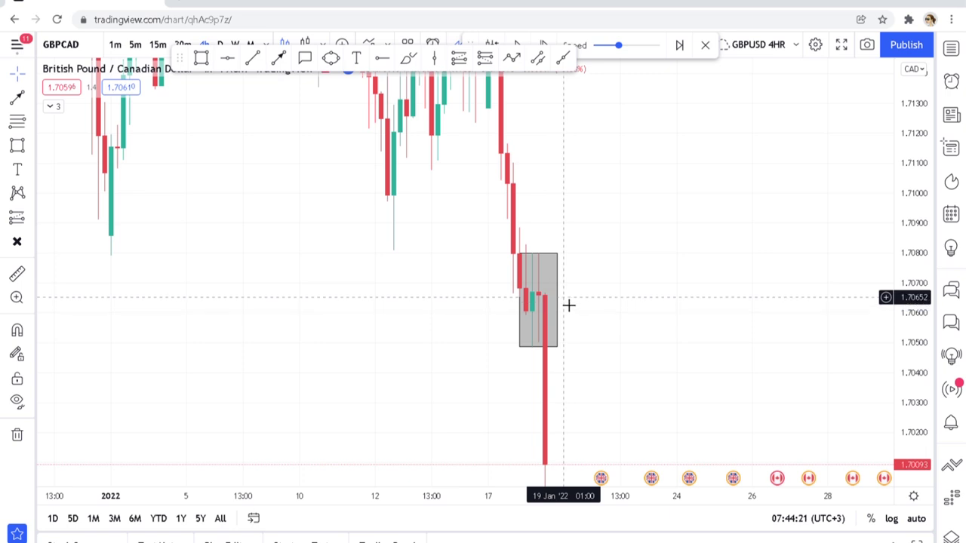
{"action": "left_click_drag", "start_coordinate": [560, 302], "coordinate": [879, 302]}
{"action": "left_click_drag", "start_coordinate": [520, 301], "coordinate": [67, 268]}
{"action": "scroll", "coordinate": [355, 298], "scroll_direction": "down", "scroll_amount": 3}
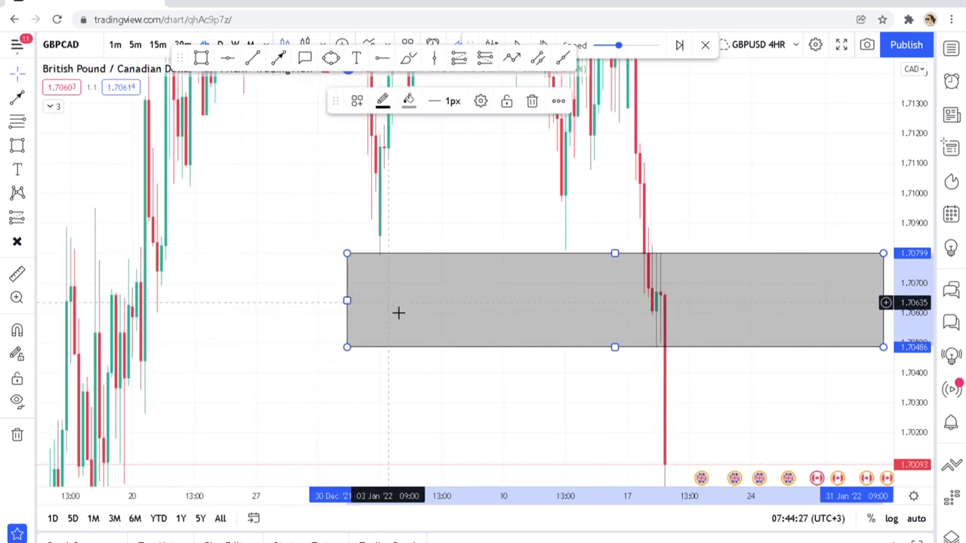
{"action": "left_click_drag", "start_coordinate": [347, 301], "coordinate": [83, 300]}
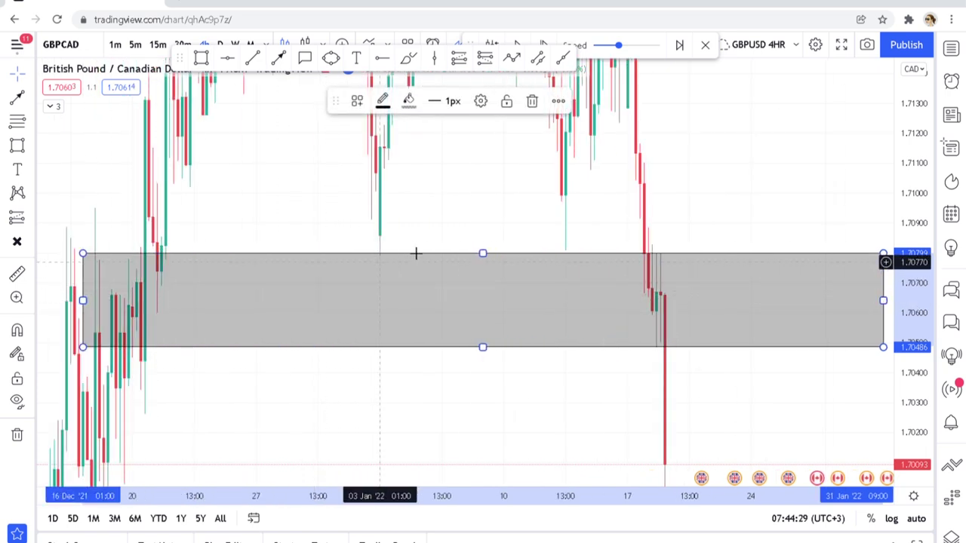
Place an enlarged X marker on the 3 Jan low at the zone's upper edge and another on the low just after 20 Dec.
{"action": "left_click", "coordinate": [17, 241]}
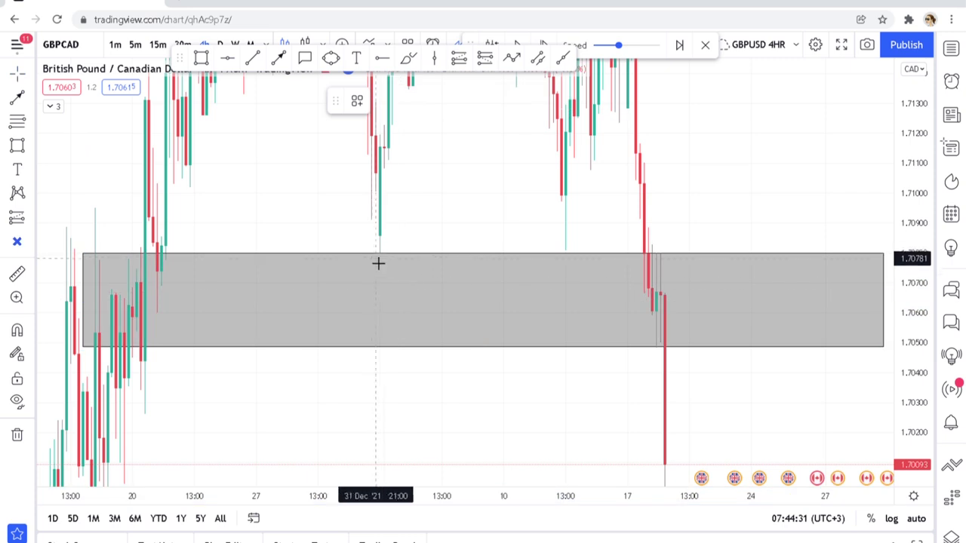
{"action": "left_click", "coordinate": [382, 257]}
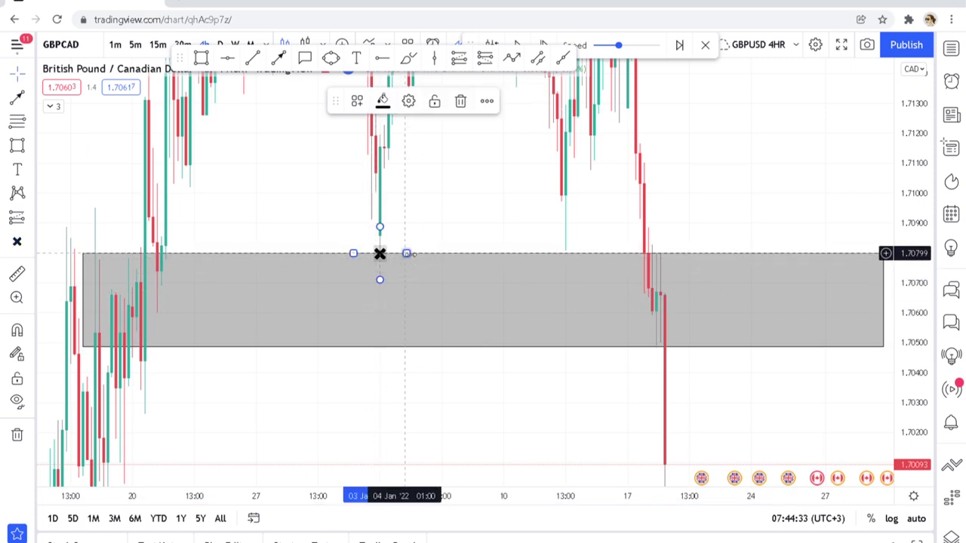
{"action": "left_click", "coordinate": [379, 254]}
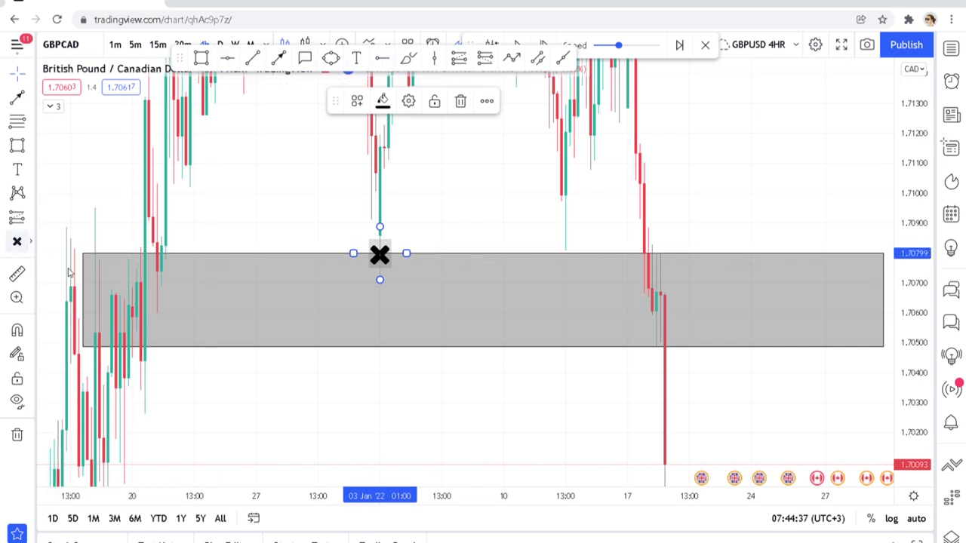
{"action": "left_click", "coordinate": [160, 277]}
Extend the zone back to about 14 Dec and place an X marker on the 15 Dec high near 1.70757.
{"action": "left_click_drag", "start_coordinate": [84, 296], "coordinate": [43, 300]}
{"action": "left_click_drag", "start_coordinate": [313, 209], "coordinate": [515, 241]}
{"action": "left_click", "coordinate": [16, 242]}
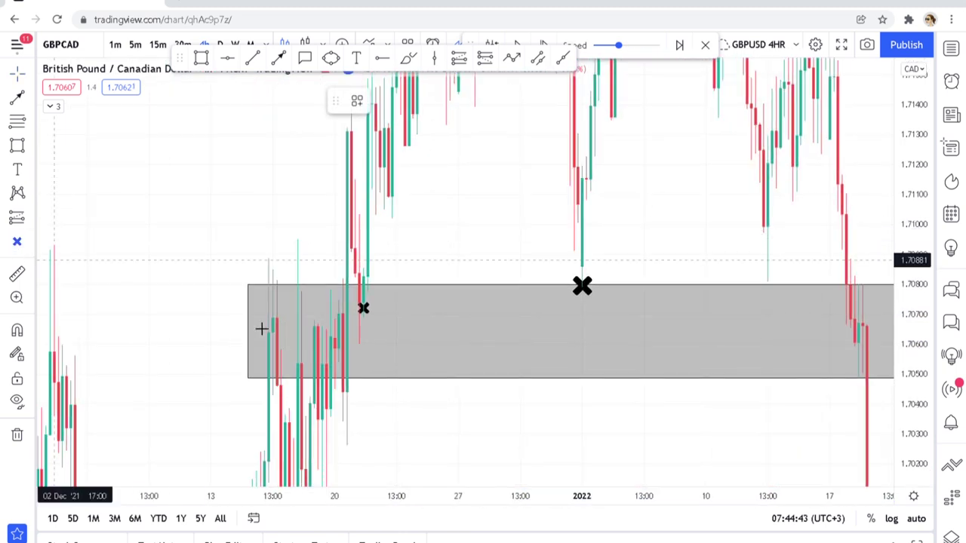
{"action": "left_click", "coordinate": [277, 298]}
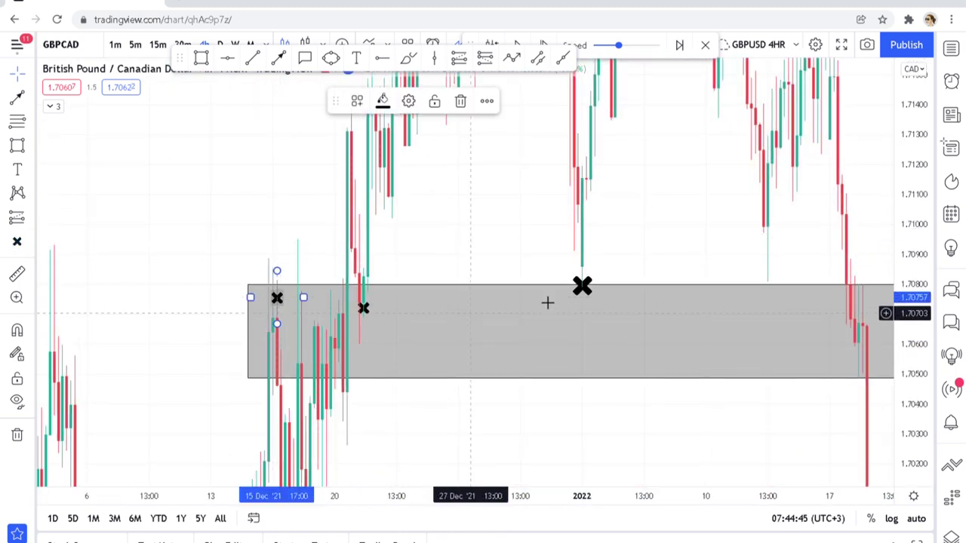
Place an X marker on the 12 Jan low where it touches the zone's upper edge near 1.708.
{"action": "left_click_drag", "start_coordinate": [708, 252], "coordinate": [492, 224]}
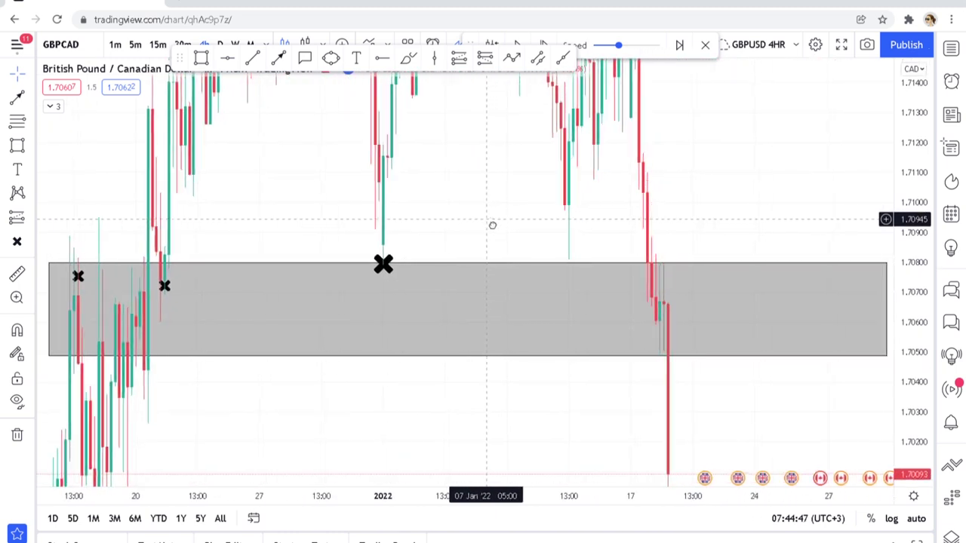
{"action": "left_click", "coordinate": [16, 241]}
{"action": "left_click", "coordinate": [572, 262]}
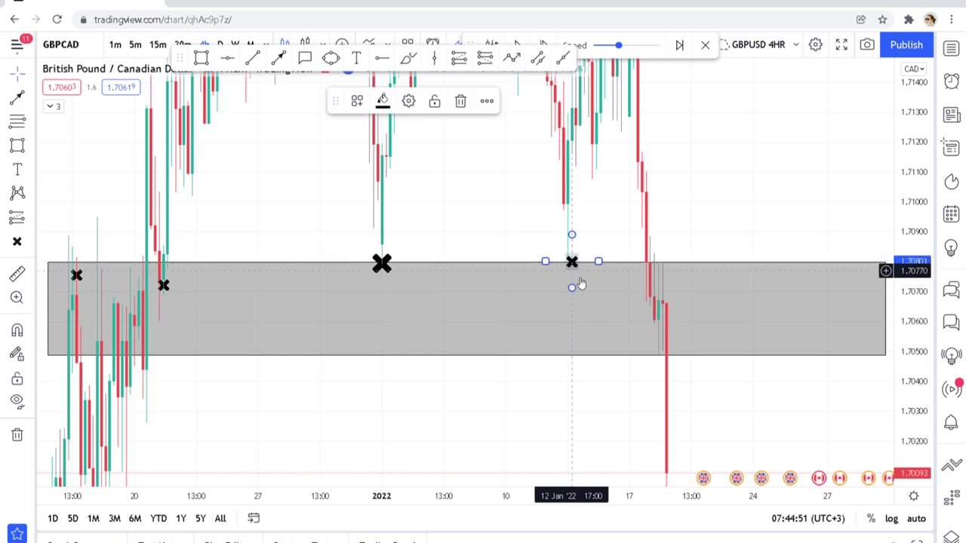
Extend the grey zone rectangle forward from 31 Jan to about 7 Feb.
{"action": "left_click_drag", "start_coordinate": [593, 244], "coordinate": [529, 186]}
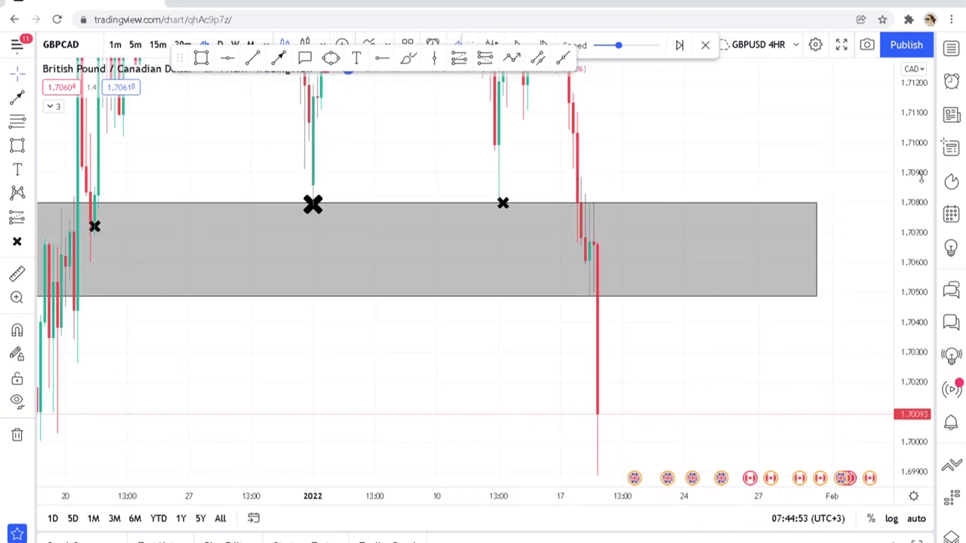
{"action": "left_click_drag", "start_coordinate": [914, 226], "coordinate": [913, 287]}
{"action": "left_click_drag", "start_coordinate": [790, 358], "coordinate": [627, 345]}
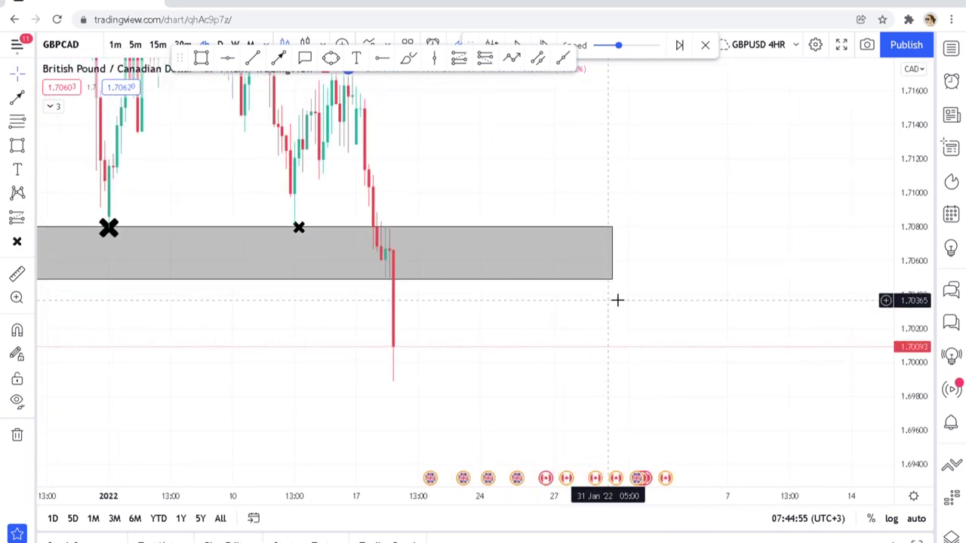
{"action": "left_click_drag", "start_coordinate": [612, 253], "coordinate": [727, 254]}
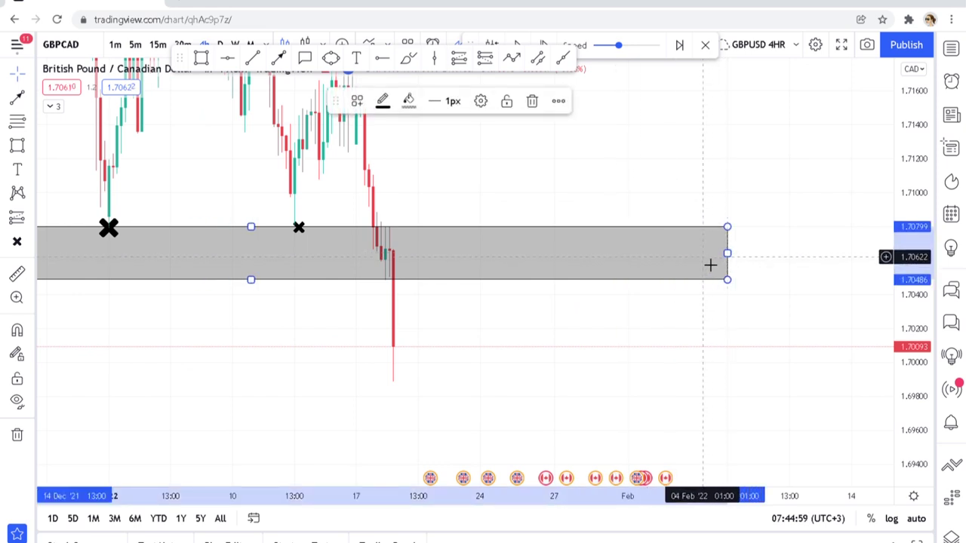
Place a horizontal line at about 1.70845, just above the zone's upper edge.
{"action": "left_click", "coordinate": [233, 62]}
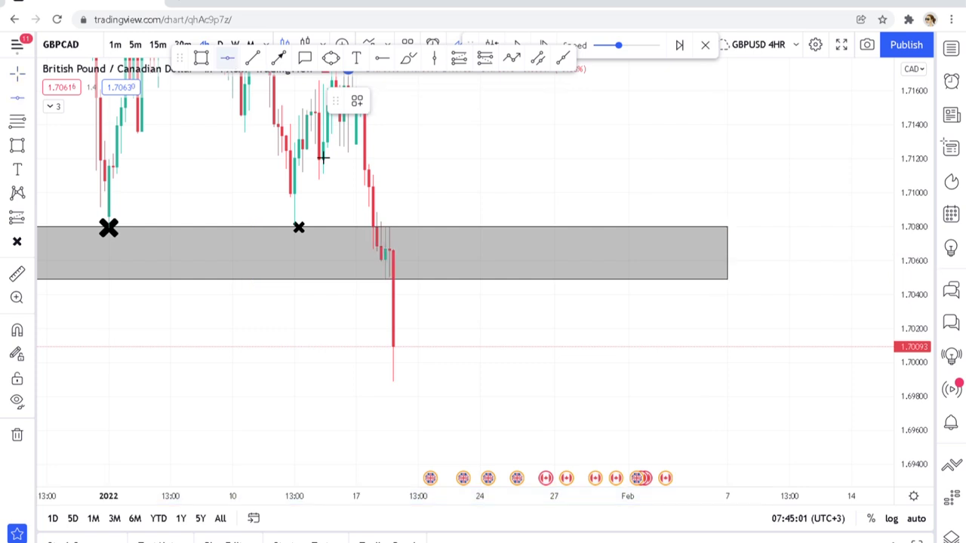
{"action": "left_click", "coordinate": [421, 225]}
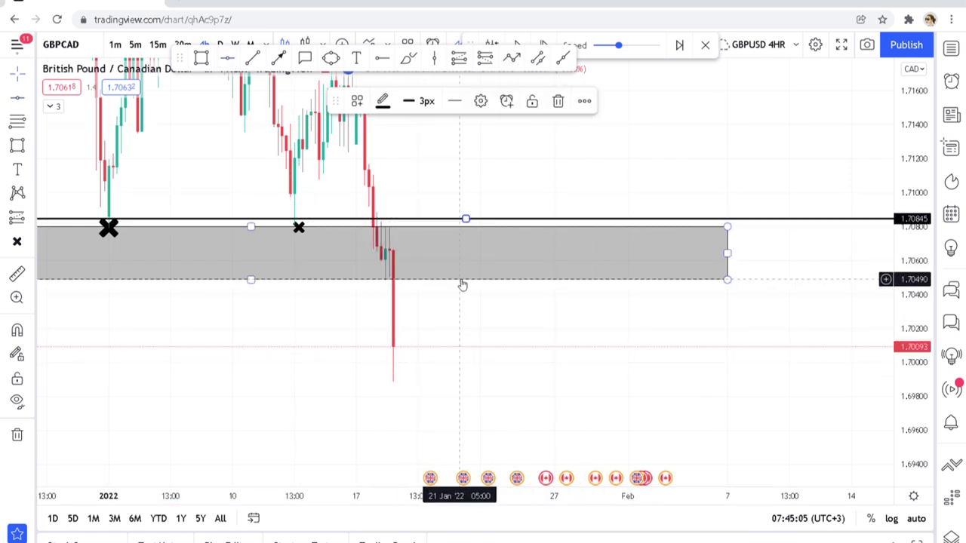
Try a brush sketch of price rising from the 18 Jan low into the zone and falling to about 1.698, with the retest circled.
{"action": "mouse_move", "coordinate": [426, 348]}
{"action": "left_mouse_down"}
{"action": "mouse_move", "coordinate": [456, 319]}
{"action": "mouse_move", "coordinate": [430, 349]}
{"action": "left_mouse_up"}
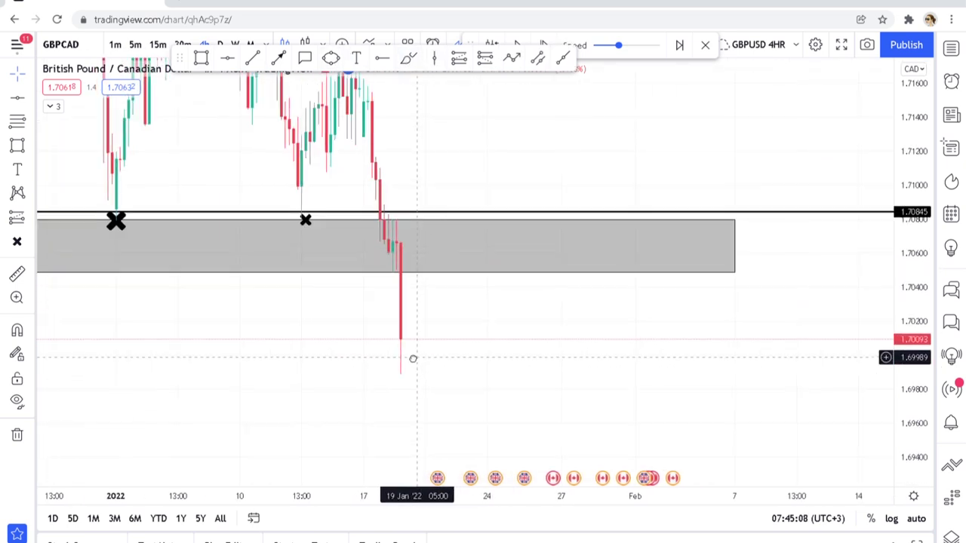
{"action": "left_click", "coordinate": [408, 60]}
{"action": "mouse_move", "coordinate": [389, 380]}
{"action": "left_mouse_down"}
{"action": "mouse_move", "coordinate": [435, 377]}
{"action": "mouse_move", "coordinate": [468, 281]}
{"action": "mouse_move", "coordinate": [548, 408]}
{"action": "left_mouse_up"}
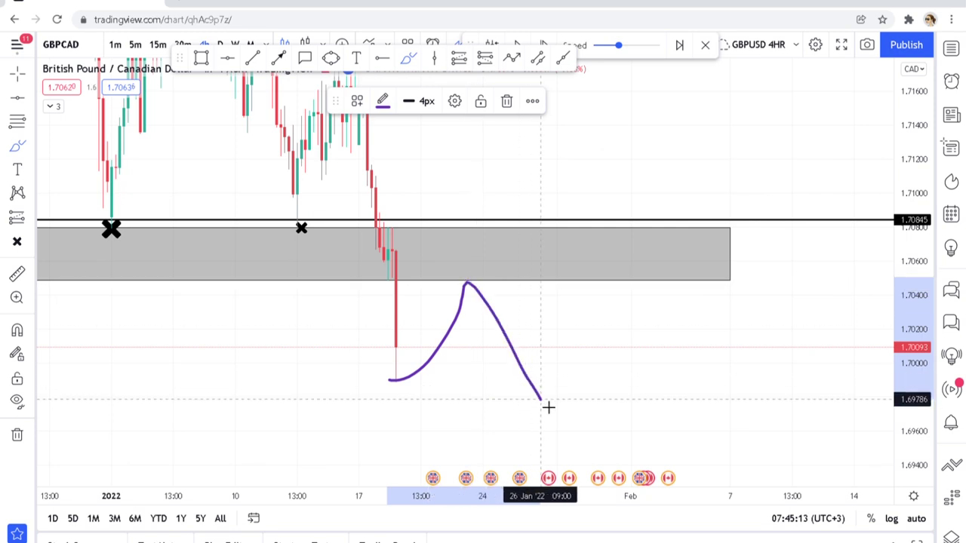
{"action": "mouse_move", "coordinate": [498, 274]}
{"action": "left_mouse_down"}
{"action": "mouse_move", "coordinate": [451, 302]}
{"action": "mouse_move", "coordinate": [484, 262]}
{"action": "left_mouse_up"}
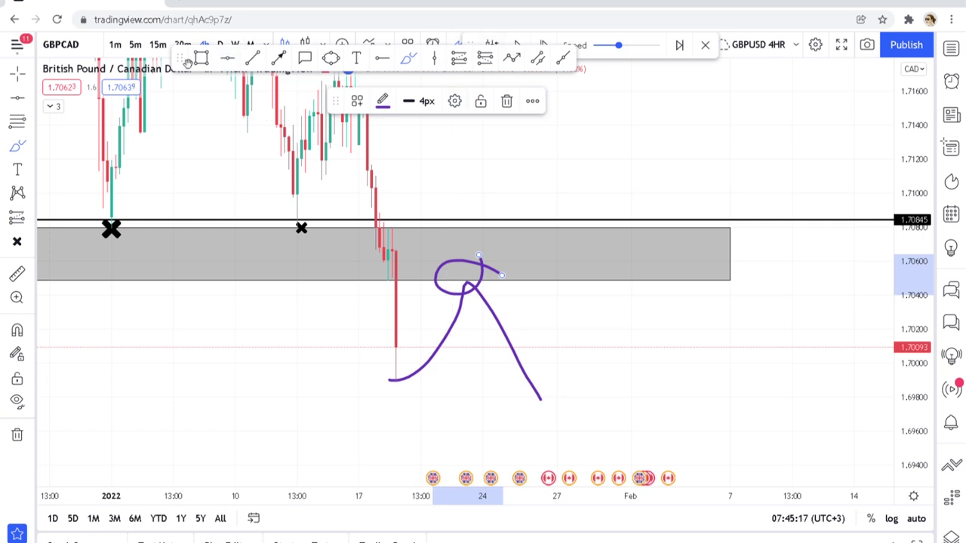
{"action": "left_click_drag", "start_coordinate": [187, 61], "coordinate": [176, 94]}
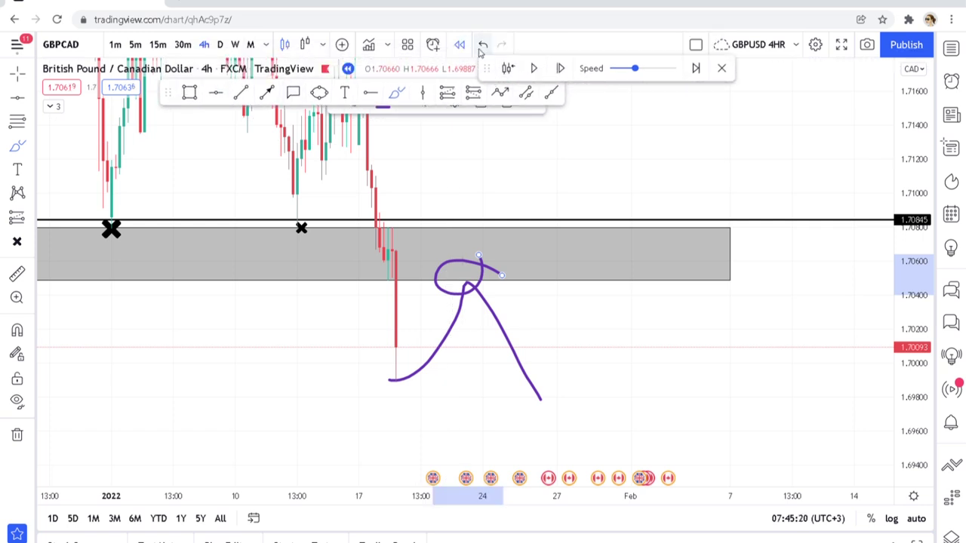
{"action": "left_click", "coordinate": [484, 47]}
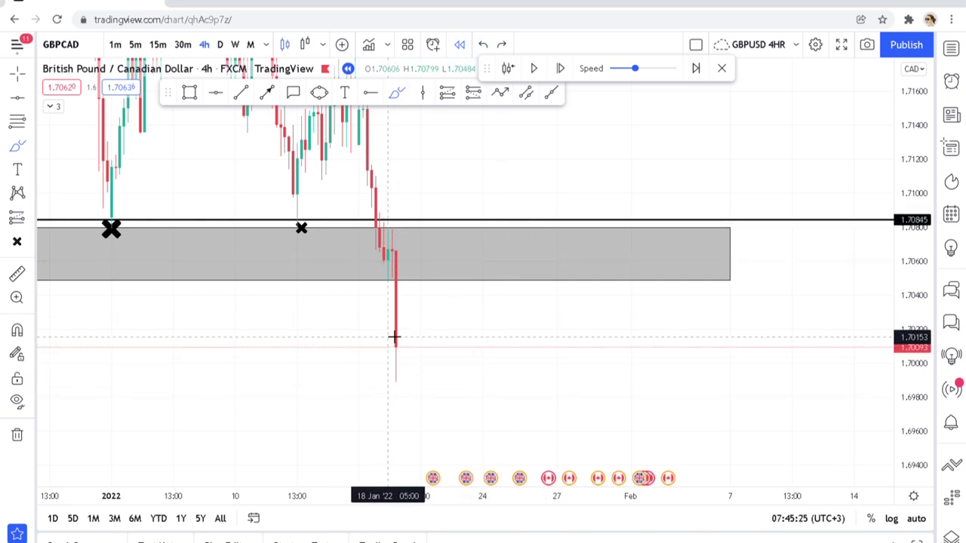
Play the bar replay forward by two 4-hour candles and pause it.
{"action": "left_click", "coordinate": [535, 69]}
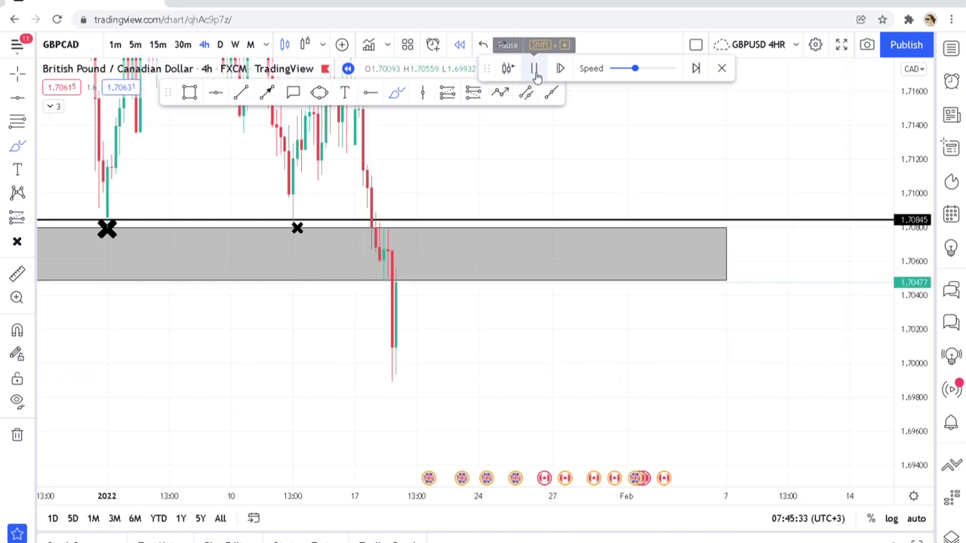
{"action": "left_click", "coordinate": [534, 69]}
{"action": "left_click_drag", "start_coordinate": [479, 345], "coordinate": [684, 346]}
{"action": "left_click", "coordinate": [509, 101]}
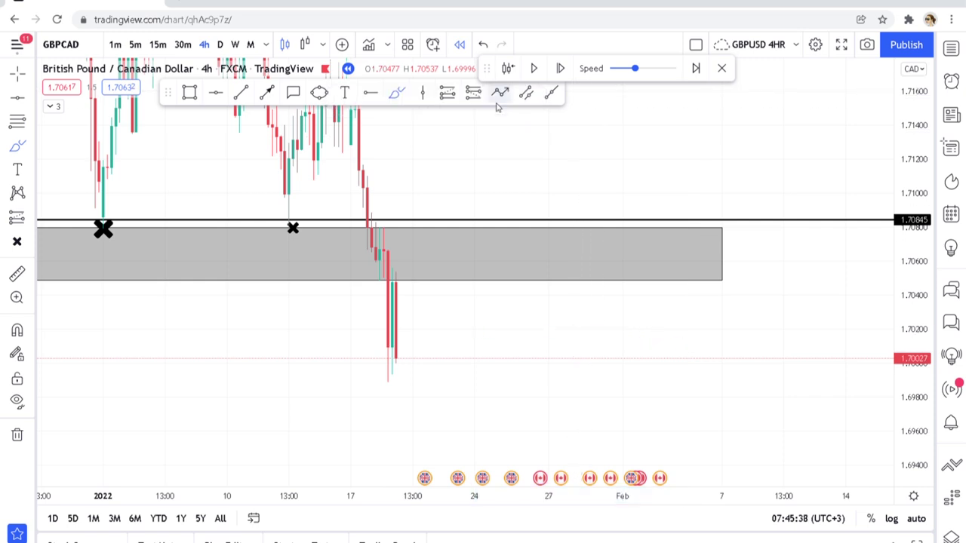
{"action": "left_click", "coordinate": [215, 92]}
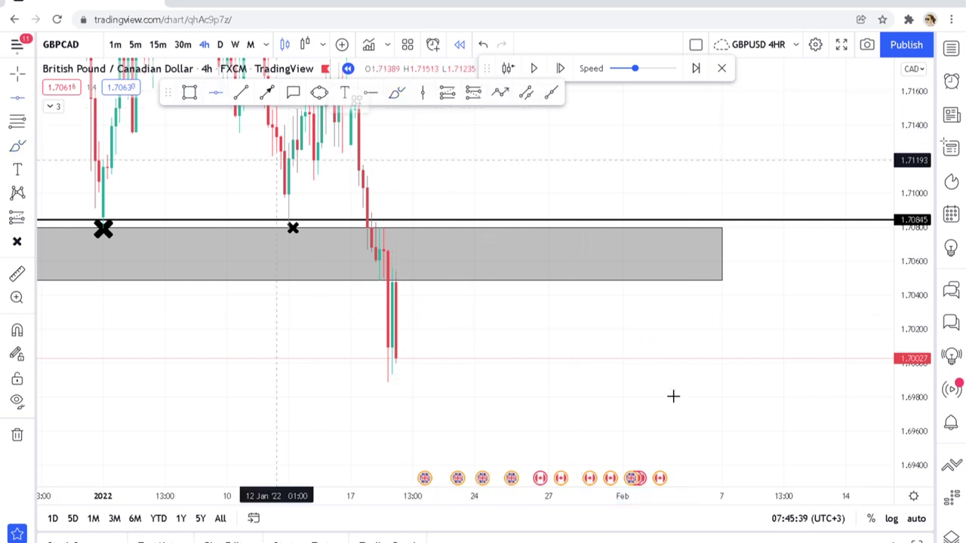
{"action": "left_click", "coordinate": [676, 403]}
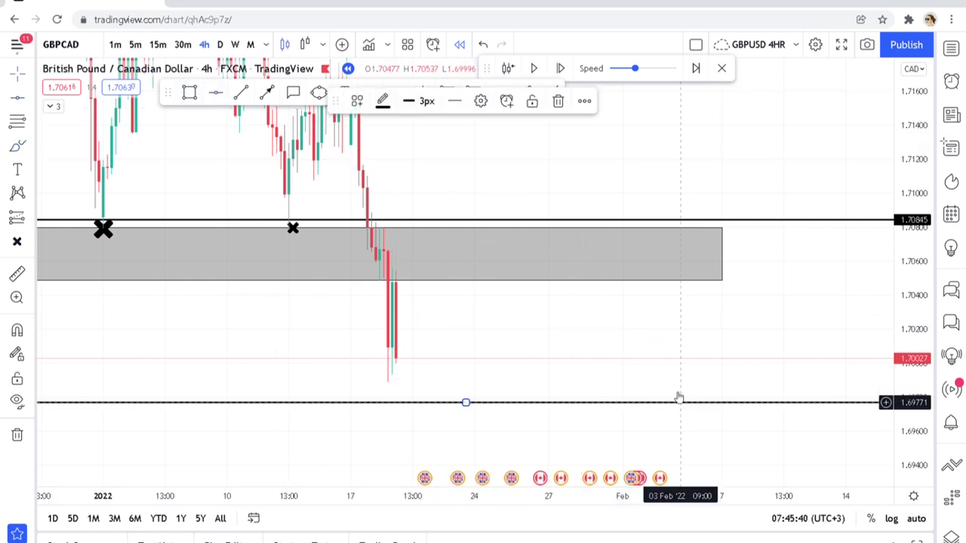
{"action": "left_click", "coordinate": [559, 103]}
Lower the horizontal line to 1.70802 so it sits on the zone's upper edge.
{"action": "left_click", "coordinate": [466, 222]}
{"action": "left_click_drag", "start_coordinate": [466, 222], "coordinate": [465, 226]}
Move the zone rectangle below the price to examine the uncovered 18 Jan candles, and return it beneath the 1.70802 line.
{"action": "left_click_drag", "start_coordinate": [489, 289], "coordinate": [519, 460]}
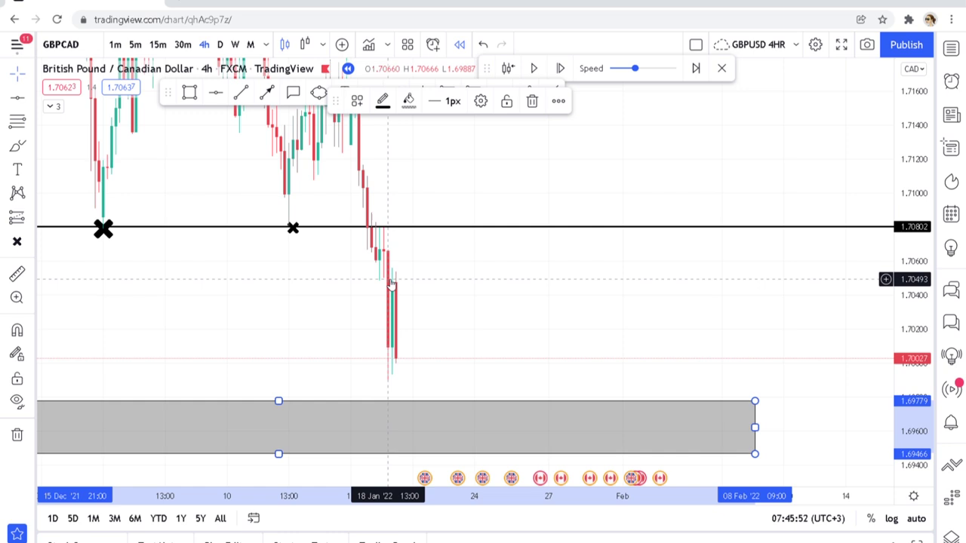
{"action": "left_click_drag", "start_coordinate": [468, 301], "coordinate": [619, 297]}
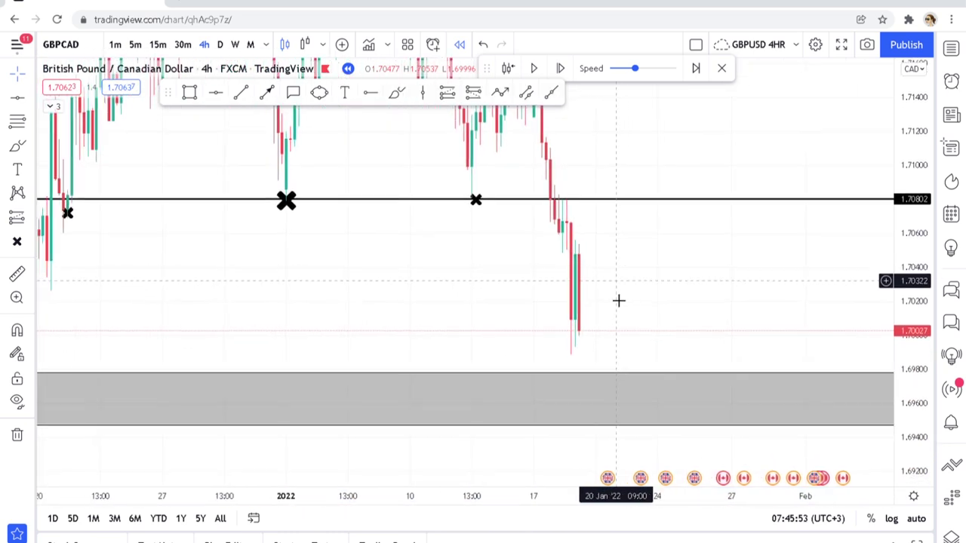
{"action": "scroll", "coordinate": [545, 319], "scroll_direction": "up", "scroll_amount": 2}
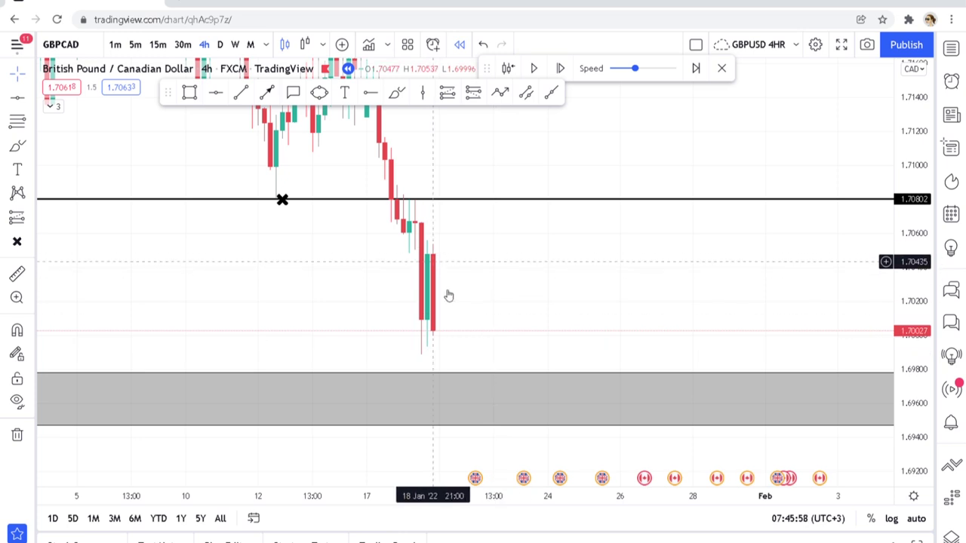
{"action": "left_click_drag", "start_coordinate": [488, 379], "coordinate": [477, 208]}
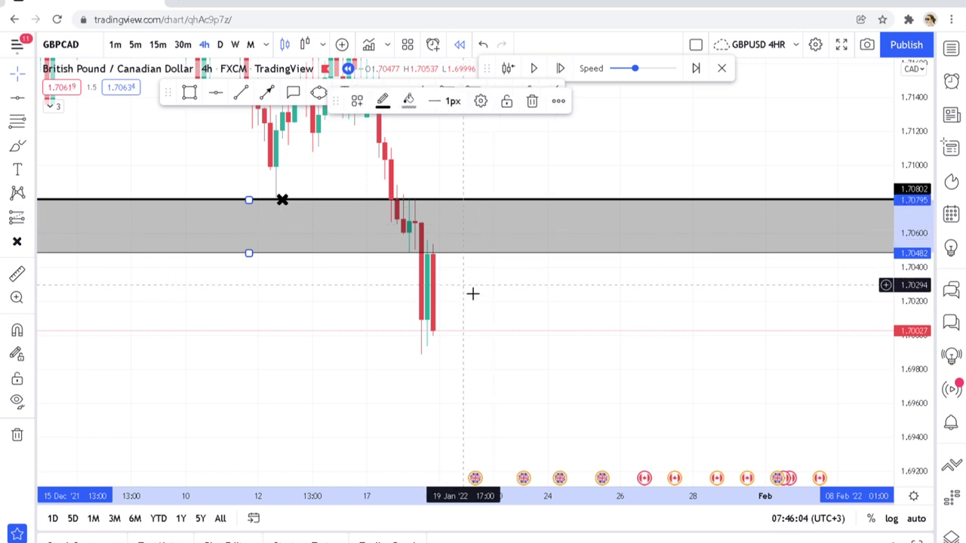
Place a green horizontal ray at 1.69880 just under the 18 Jan low, starting at about 17 Jan.
{"action": "scroll", "coordinate": [472, 339], "scroll_direction": "right", "scroll_amount": 3}
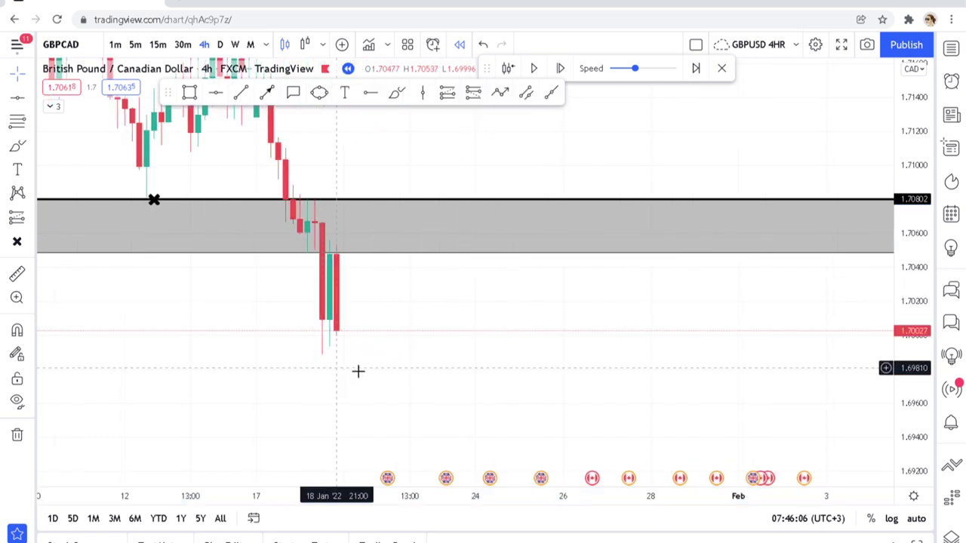
{"action": "left_click_drag", "start_coordinate": [349, 372], "coordinate": [452, 379]}
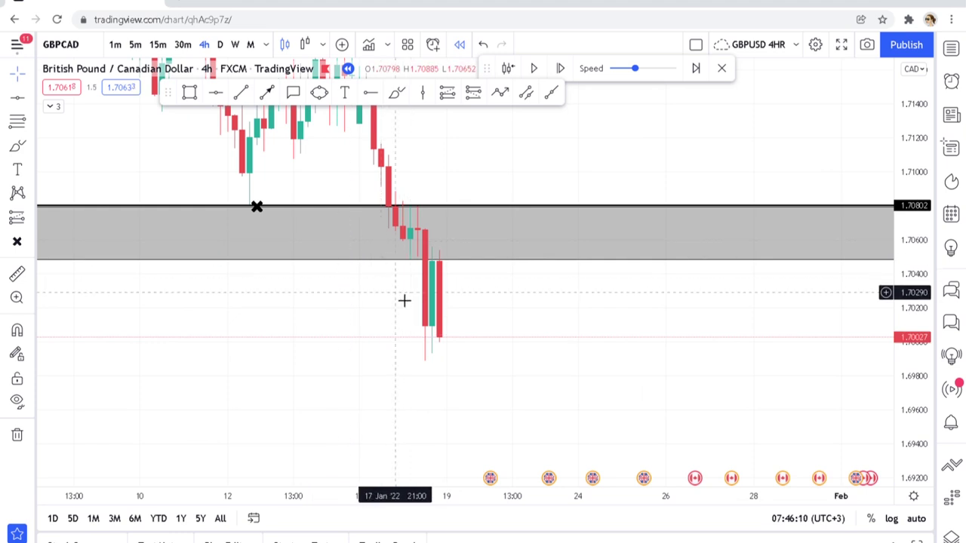
{"action": "scroll", "coordinate": [472, 392], "scroll_direction": "up", "scroll_amount": 1}
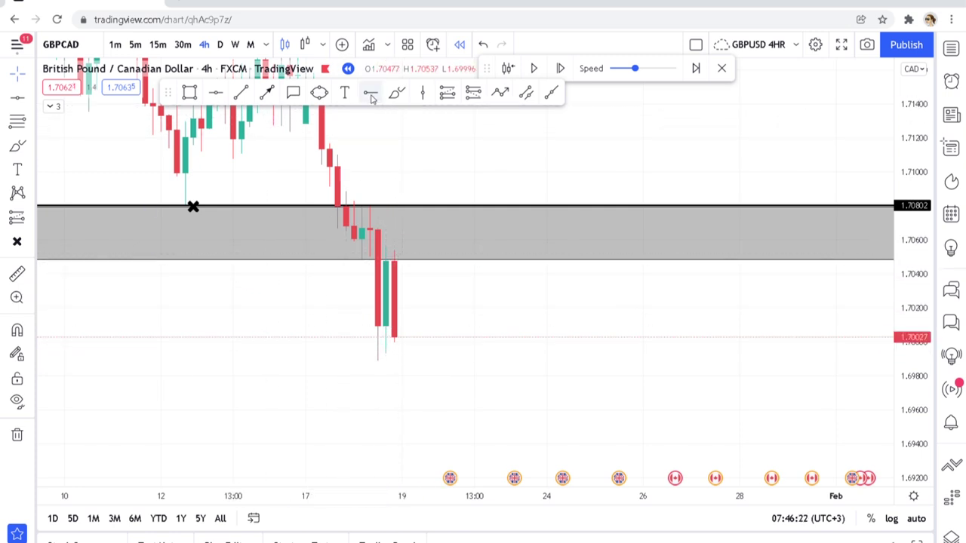
{"action": "left_click", "coordinate": [324, 370]}
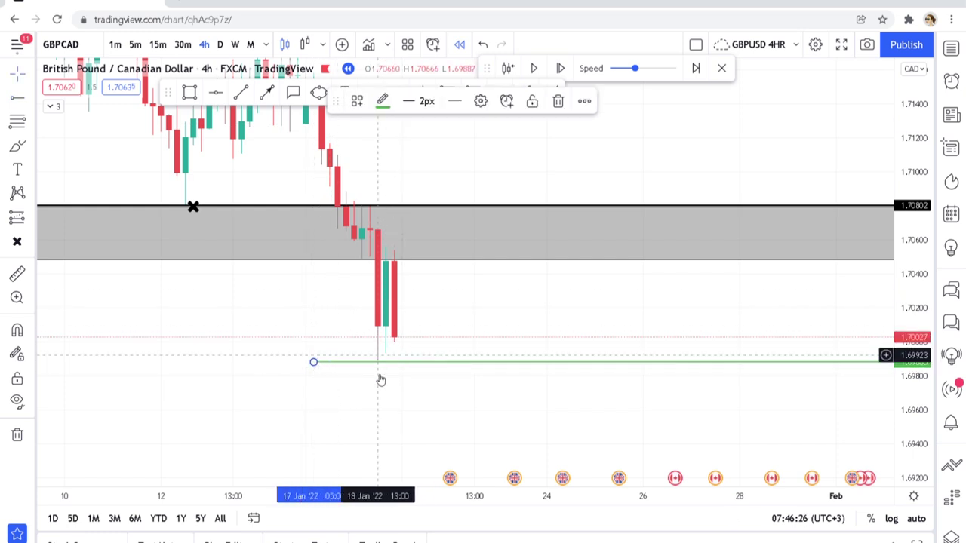
Advance the bar replay by two more 4-hour candles into 19 Jan and pause it.
{"action": "scroll", "coordinate": [400, 376], "scroll_direction": "up", "scroll_amount": 2}
{"action": "left_click_drag", "start_coordinate": [352, 330], "coordinate": [464, 339]}
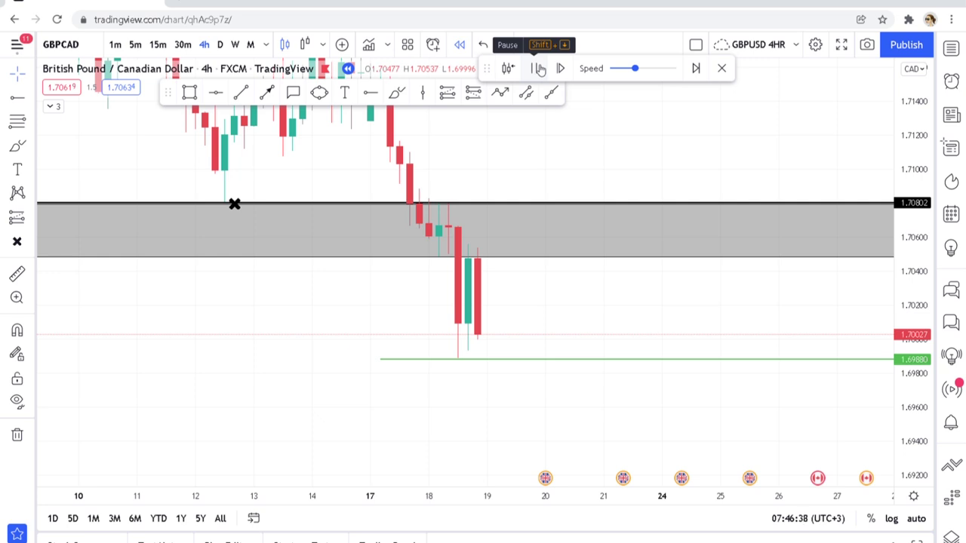
{"action": "left_click", "coordinate": [539, 68]}
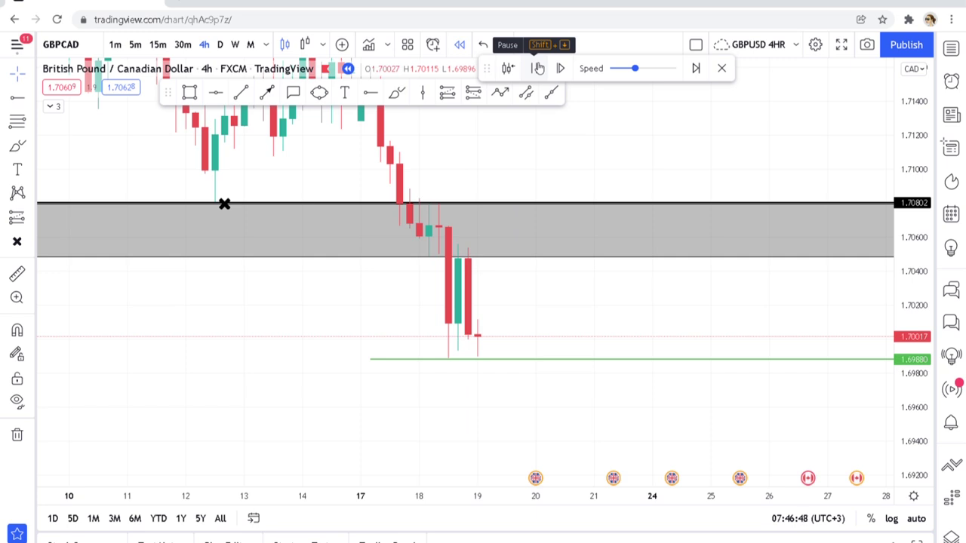
{"action": "left_click", "coordinate": [537, 68]}
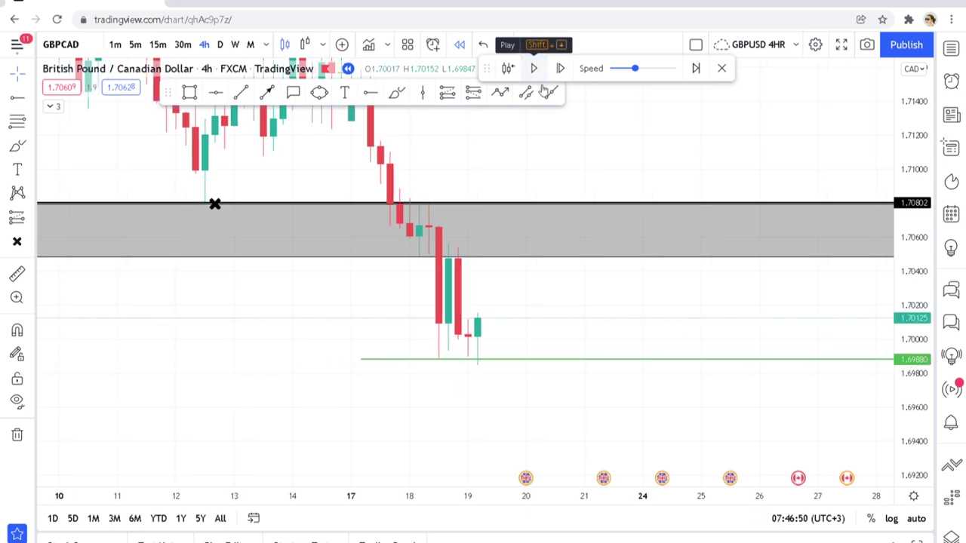
Draw a support rectangle around the 18–19 Jan lows from about 1.70095 to 1.69845 and delete the green ray.
{"action": "scroll", "coordinate": [541, 313], "scroll_direction": "up", "scroll_amount": 2}
{"action": "scroll", "coordinate": [522, 334], "scroll_direction": "down", "scroll_amount": 3}
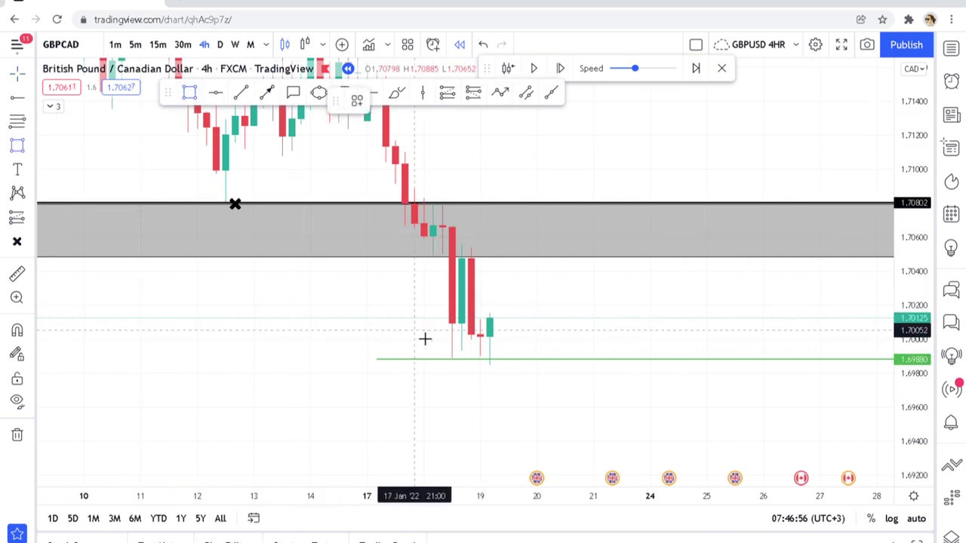
{"action": "mouse_move", "coordinate": [426, 340]}
{"action": "left_mouse_down"}
{"action": "mouse_move", "coordinate": [511, 360]}
{"action": "mouse_move", "coordinate": [521, 374]}
{"action": "left_mouse_up"}
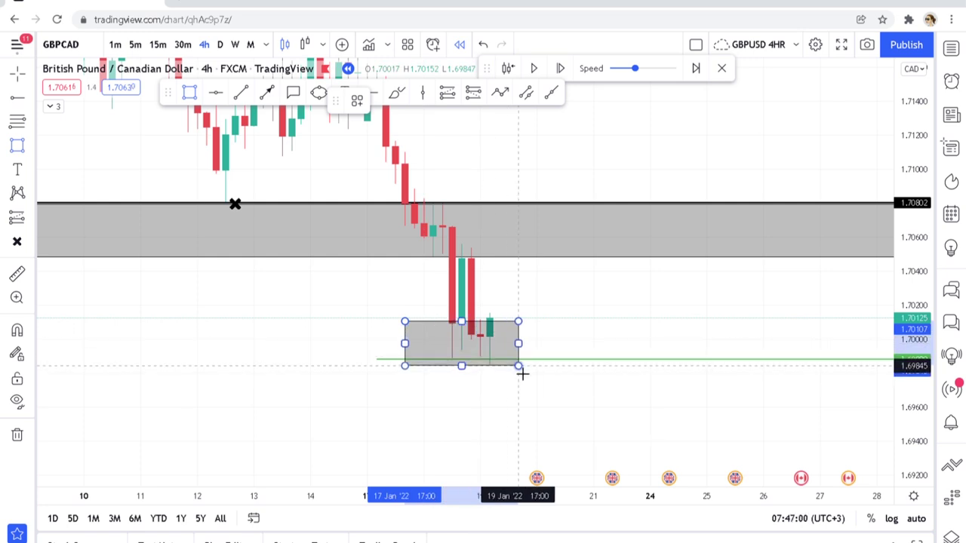
{"action": "left_click_drag", "start_coordinate": [404, 323], "coordinate": [403, 329]}
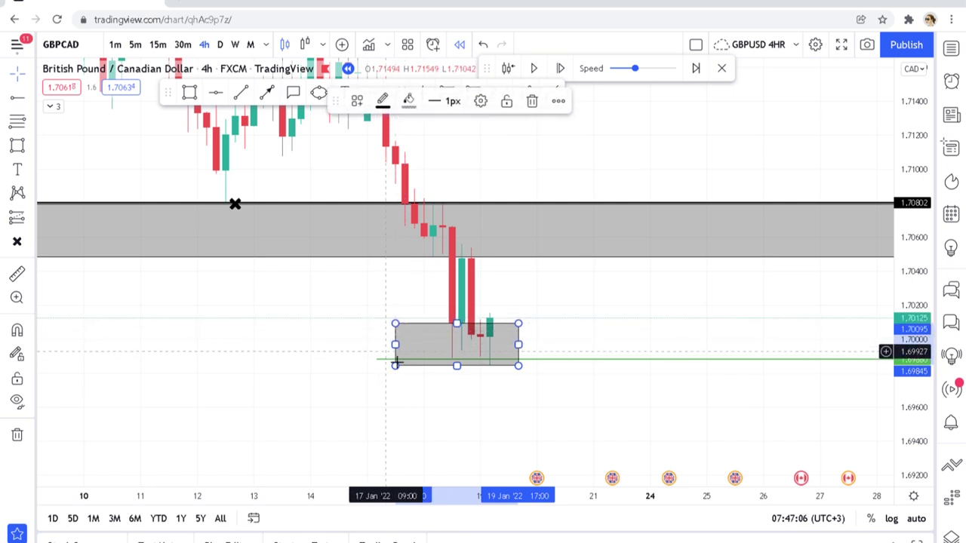
{"action": "left_click", "coordinate": [381, 362]}
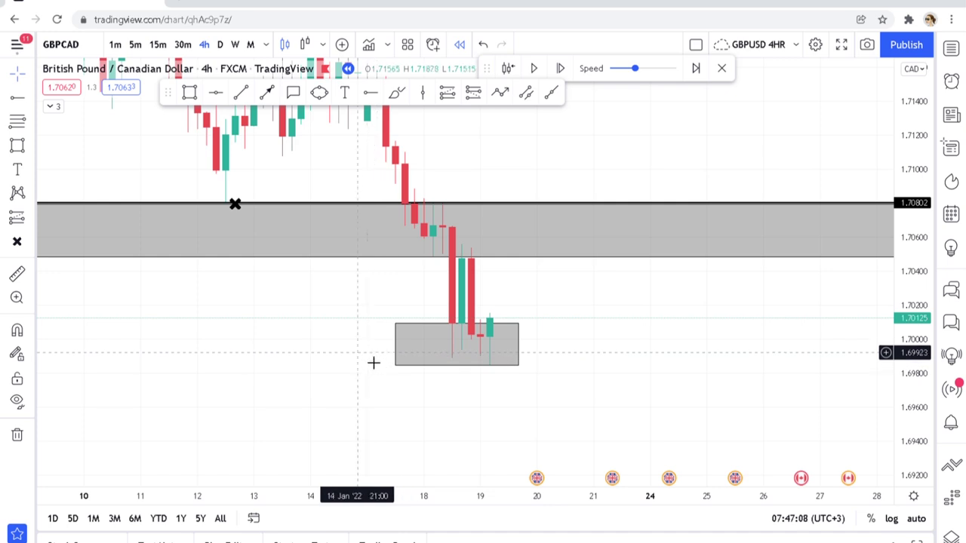
Extend the support rectangle backward and forward in time so it spans the visible chart.
{"action": "scroll", "coordinate": [397, 360], "scroll_direction": "down", "scroll_amount": 3}
{"action": "left_click_drag", "start_coordinate": [567, 345], "coordinate": [71, 345]}
{"action": "left_click_drag", "start_coordinate": [672, 341], "coordinate": [861, 385]}
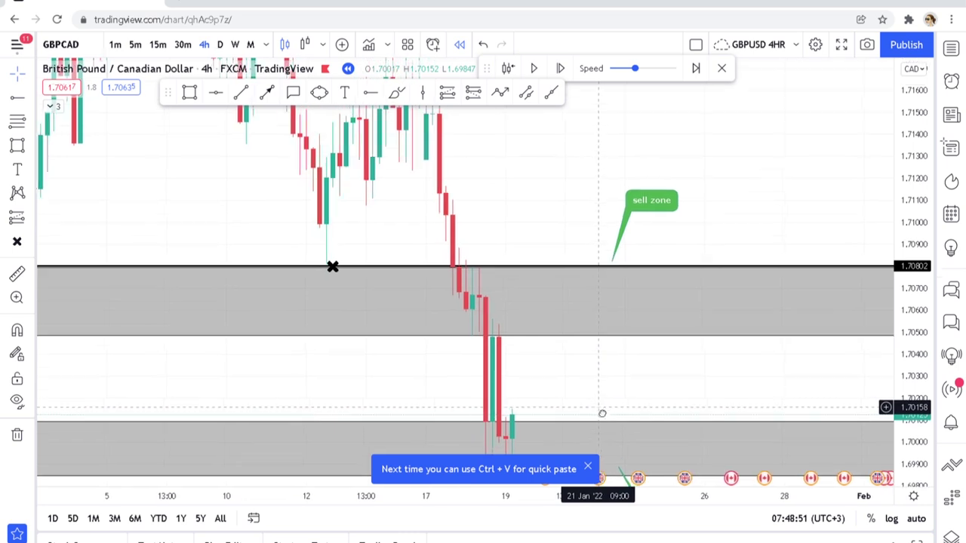
Add a "Resistance" text label just above the upper zone.
{"action": "left_click", "coordinate": [341, 92]}
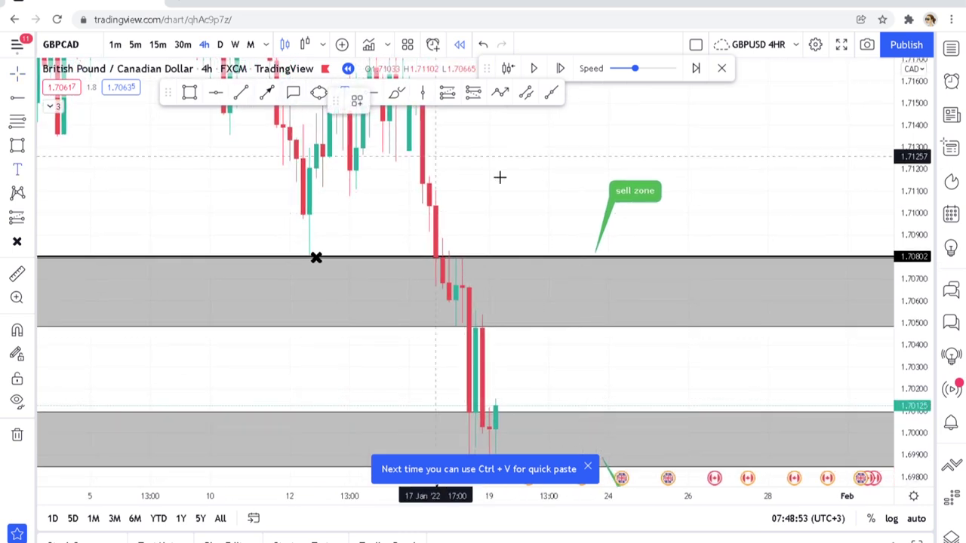
{"action": "left_click", "coordinate": [516, 244]}
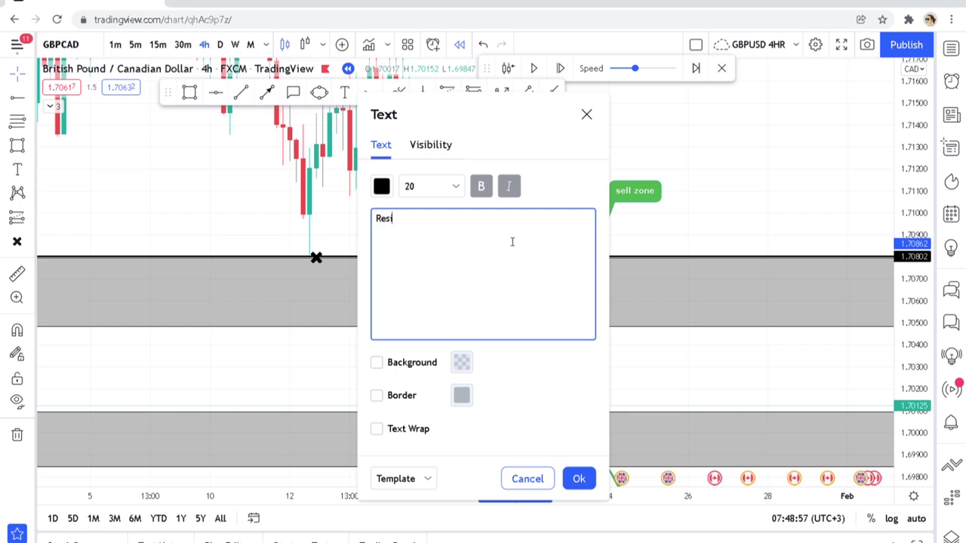
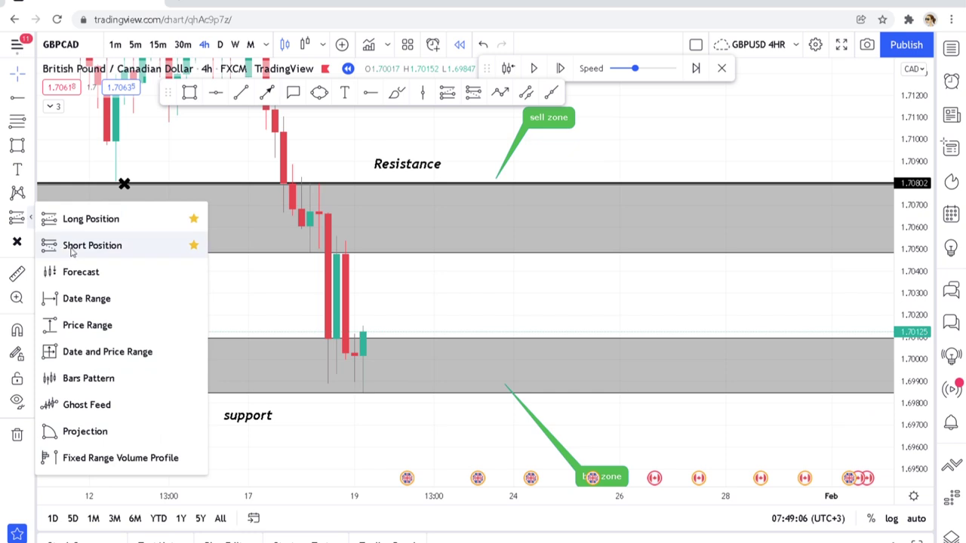
Place a long position at about 1.70131 on 19 Jan and set its stop at about 1.69786, below the support zone.
{"action": "left_click", "coordinate": [86, 220]}
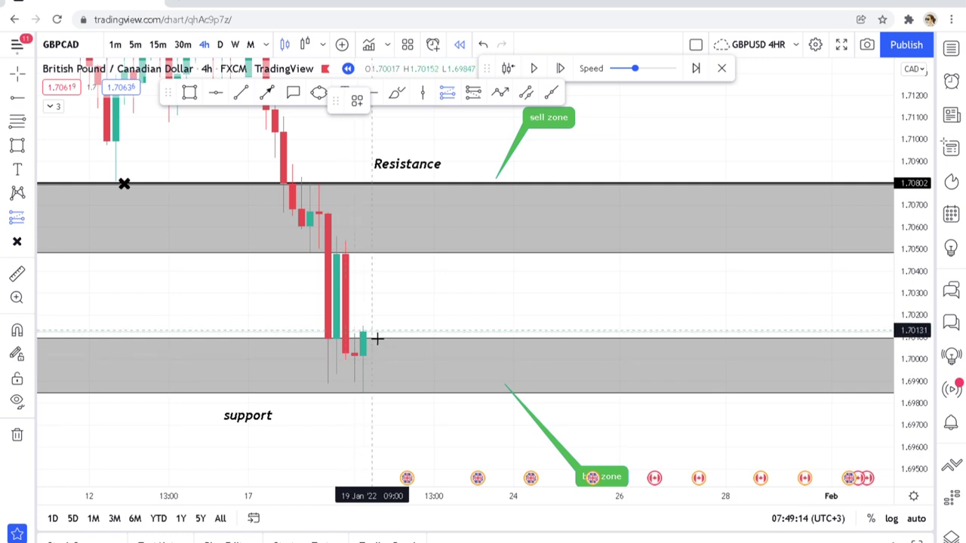
{"action": "left_click", "coordinate": [377, 339]}
{"action": "left_click_drag", "start_coordinate": [372, 436], "coordinate": [372, 408]}
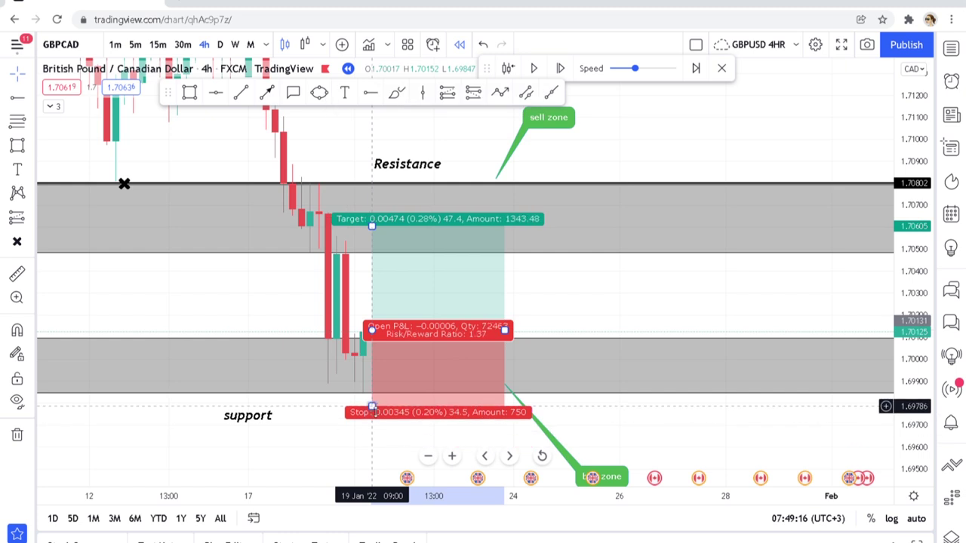
Lower the long position's target to about 1.70481, at the lower edge of the resistance zone.
{"action": "left_click_drag", "start_coordinate": [372, 227], "coordinate": [371, 262]}
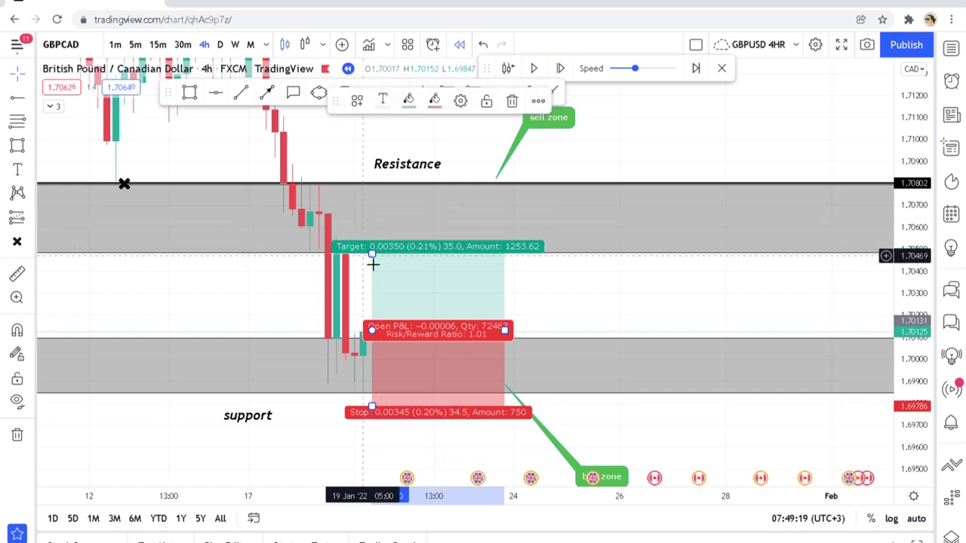
{"action": "left_click", "coordinate": [566, 280]}
{"action": "mouse_move", "coordinate": [372, 257]}
{"action": "left_mouse_down"}
{"action": "mouse_move", "coordinate": [371, 186]}
{"action": "mouse_move", "coordinate": [370, 260]}
{"action": "left_mouse_up"}
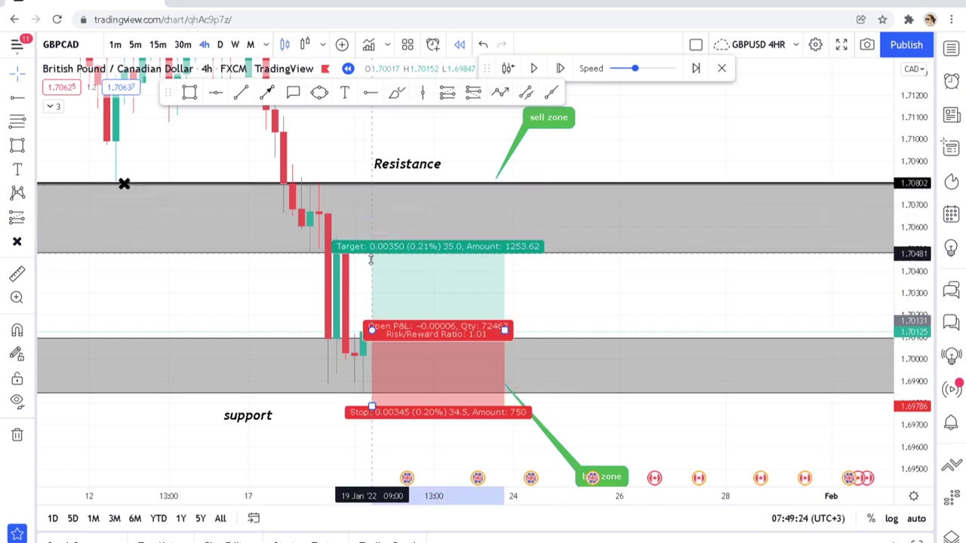
{"action": "left_click_drag", "start_coordinate": [565, 312], "coordinate": [605, 249]}
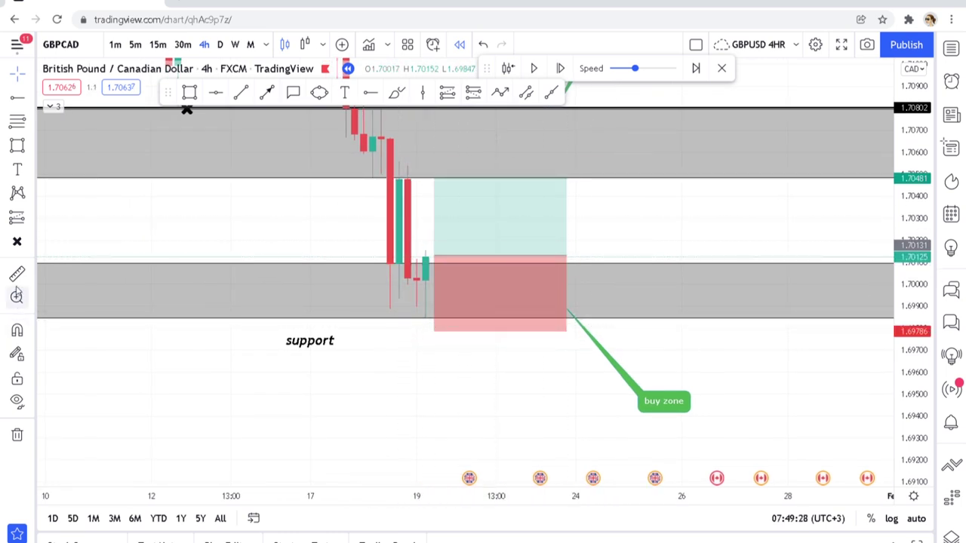
Measure the distance below the support zone and move the long position's stop down to about 1.69744.
{"action": "left_click", "coordinate": [16, 275]}
{"action": "left_click", "coordinate": [369, 323]}
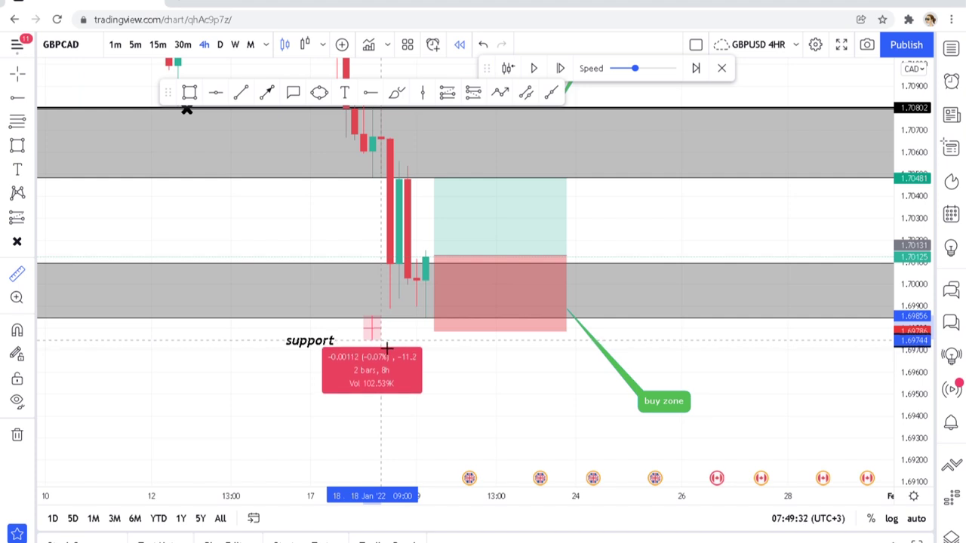
{"action": "left_click_drag", "start_coordinate": [434, 332], "coordinate": [434, 341]}
Run the replay until price passes the long position's target and pause it.
{"action": "left_click_drag", "start_coordinate": [688, 362], "coordinate": [675, 423]}
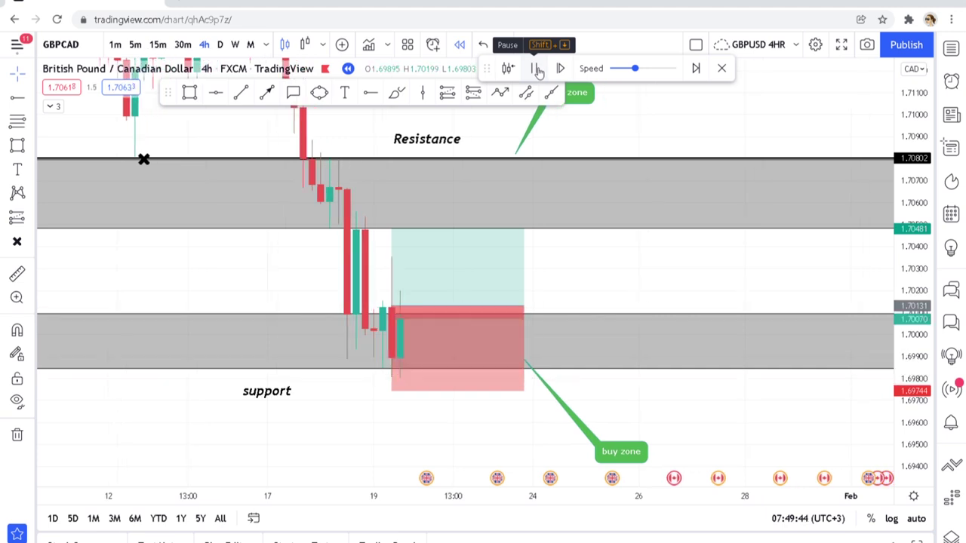
{"action": "left_click", "coordinate": [538, 70]}
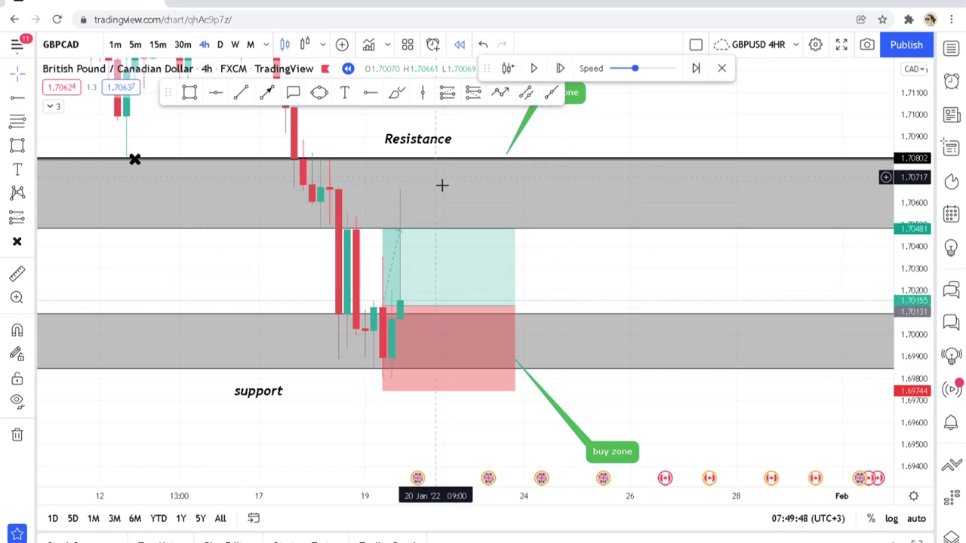
Nudge the long position's stop to 1.69742 and move its entry to about 1.70120, starting at 19 Jan 01:00.
{"action": "left_click_drag", "start_coordinate": [477, 402], "coordinate": [692, 335]}
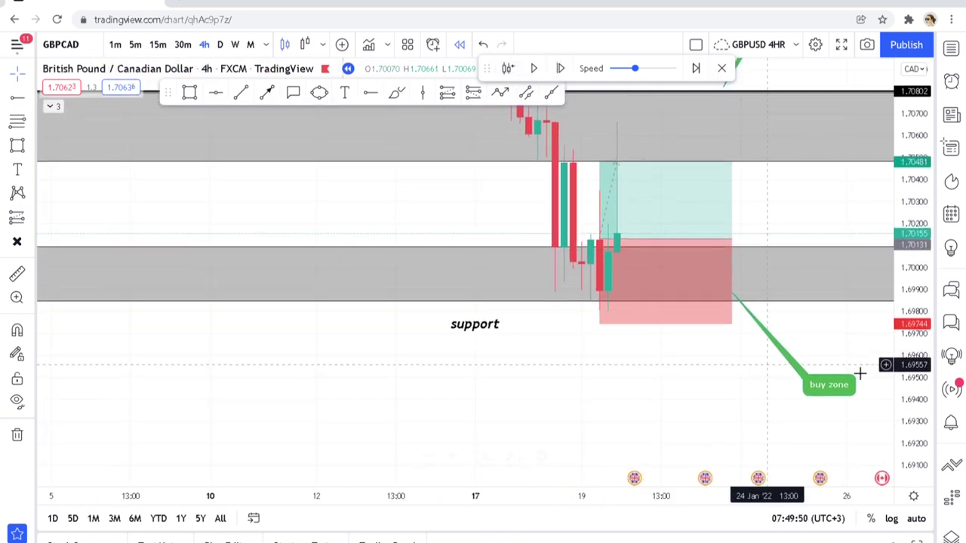
{"action": "left_click_drag", "start_coordinate": [915, 399], "coordinate": [915, 340]}
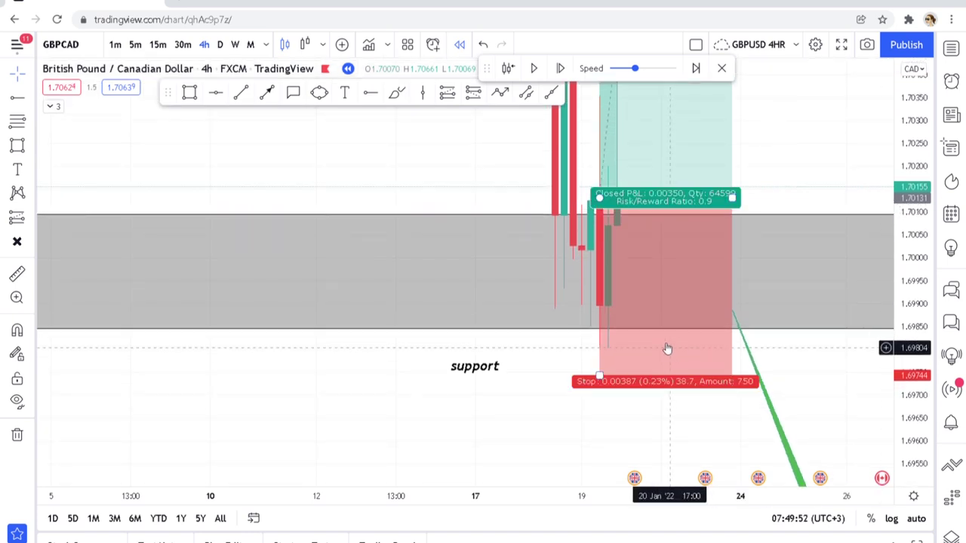
{"action": "scroll", "coordinate": [655, 358], "scroll_direction": "up", "scroll_amount": 3}
{"action": "scroll", "coordinate": [655, 358], "scroll_direction": "up", "scroll_amount": 2}
{"action": "left_click_drag", "start_coordinate": [533, 399], "coordinate": [705, 329]}
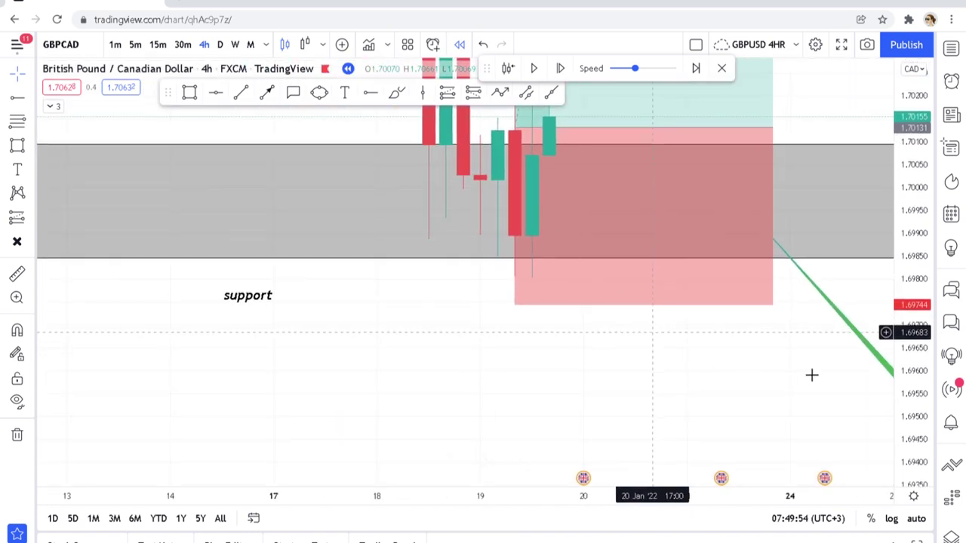
{"action": "left_click_drag", "start_coordinate": [920, 377], "coordinate": [920, 320]}
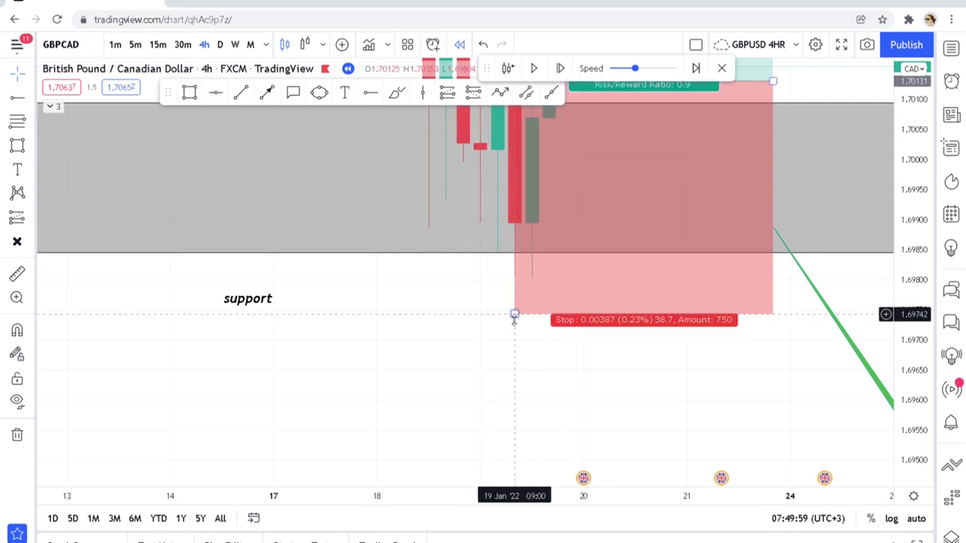
{"action": "left_click_drag", "start_coordinate": [513, 314], "coordinate": [503, 319]}
{"action": "left_click", "coordinate": [448, 370]}
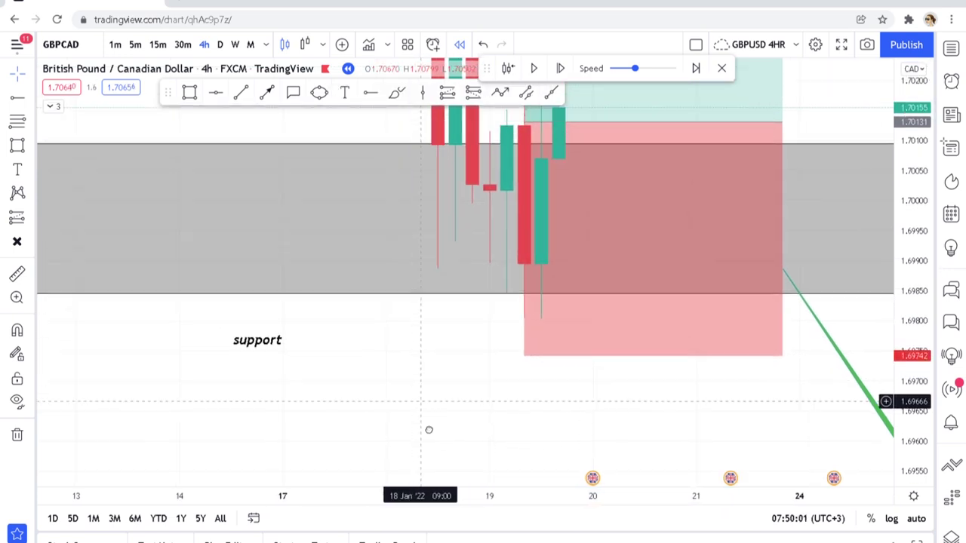
{"action": "left_click_drag", "start_coordinate": [523, 158], "coordinate": [488, 160]}
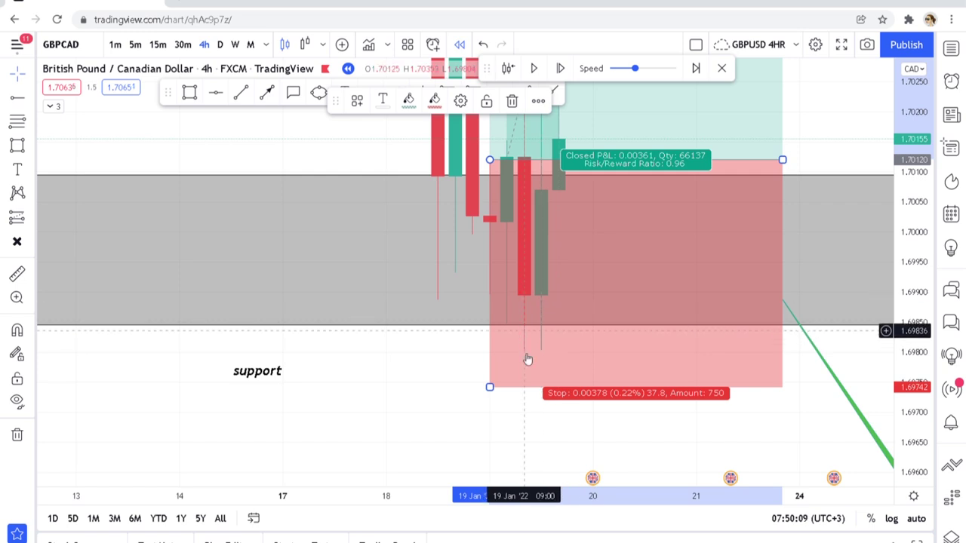
Measure the price distance from the low of the 19 Jan wicks down to the long position's stop.
{"action": "left_click", "coordinate": [17, 275]}
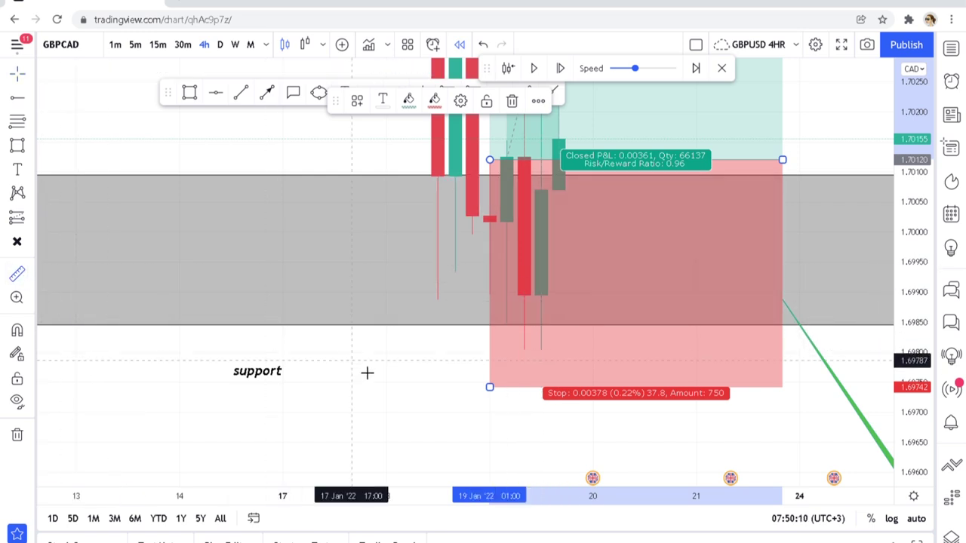
{"action": "left_click", "coordinate": [365, 359]}
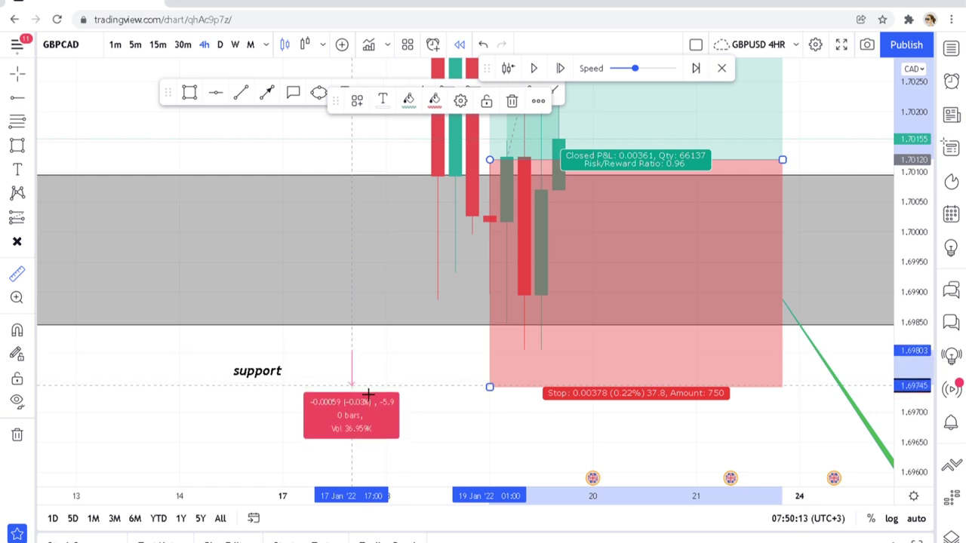
{"action": "left_click", "coordinate": [413, 369]}
Delete the long position from the chart.
{"action": "left_click_drag", "start_coordinate": [419, 367], "coordinate": [394, 542]}
{"action": "left_click_drag", "start_coordinate": [909, 204], "coordinate": [886, 394]}
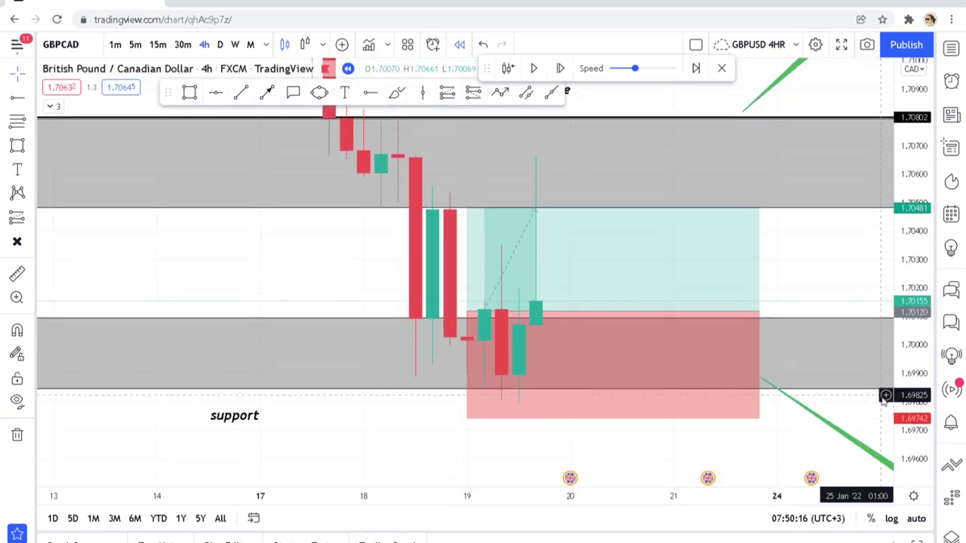
{"action": "left_click", "coordinate": [610, 241]}
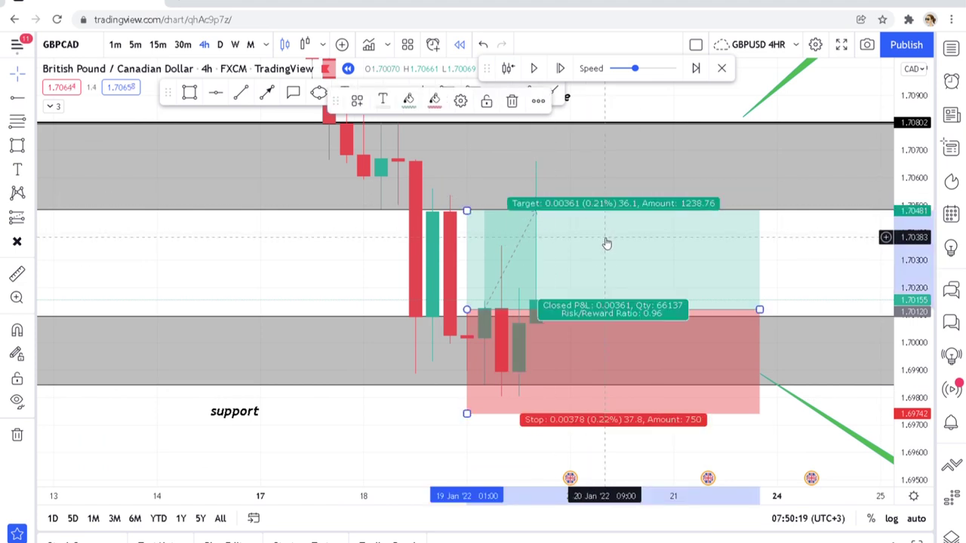
{"action": "left_click", "coordinate": [513, 101]}
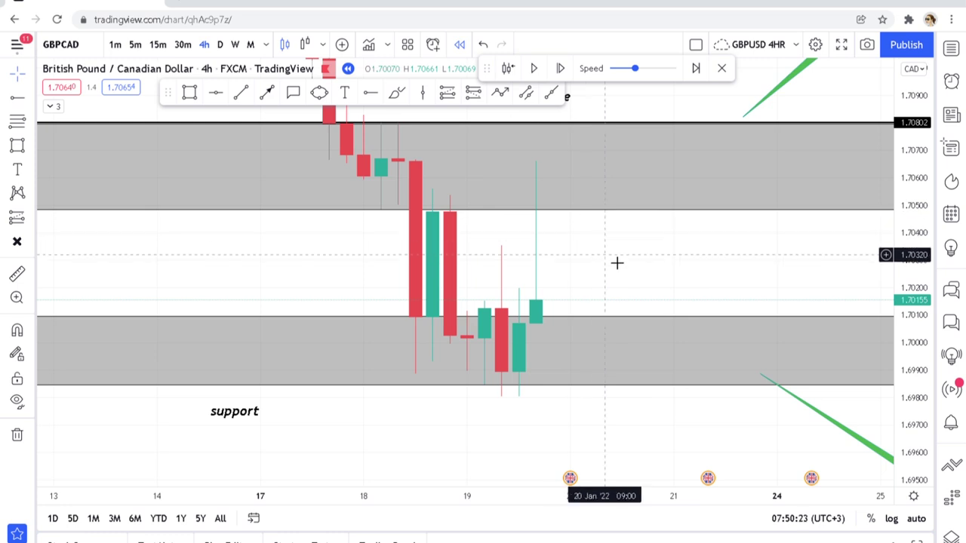
Replay a few more 4-hour candles up to 20 Jan and switch the chart to the 15-minute timeframe.
{"action": "left_click", "coordinate": [533, 69]}
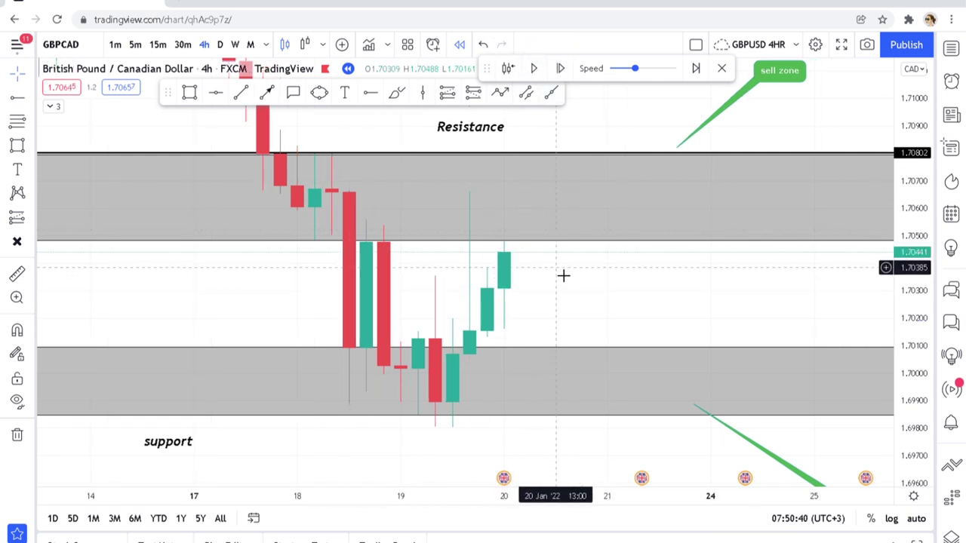
{"action": "left_click", "coordinate": [158, 44]}
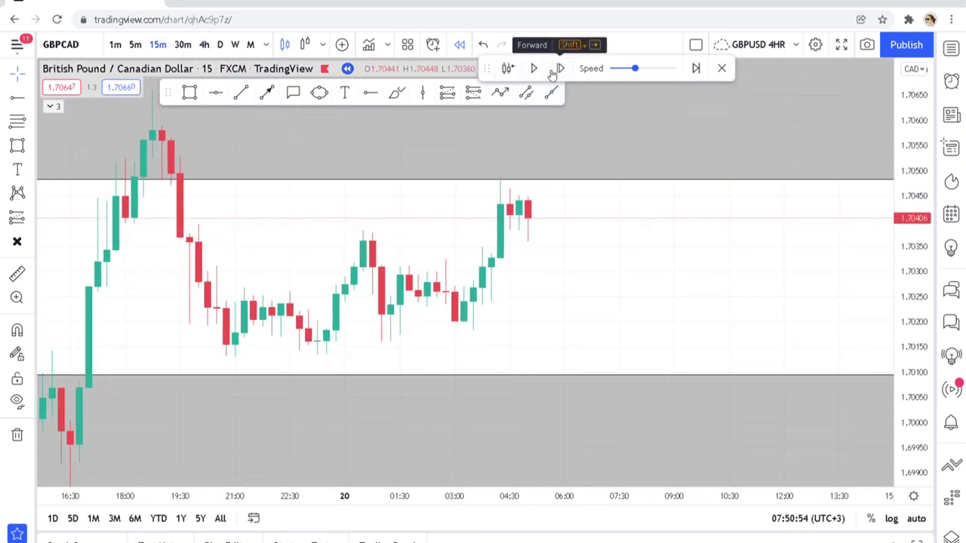
Replay the 15-minute chart, raise the replay speed, and pause around 11:00 on 20 Jan.
{"action": "left_click", "coordinate": [535, 70]}
{"action": "scroll", "coordinate": [662, 214], "scroll_direction": "down", "scroll_amount": 2}
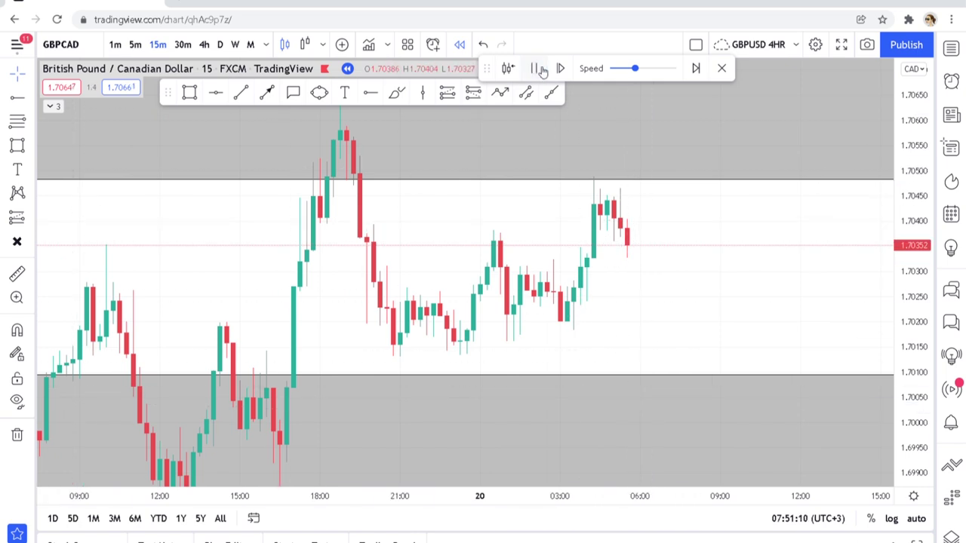
{"action": "left_click", "coordinate": [542, 71]}
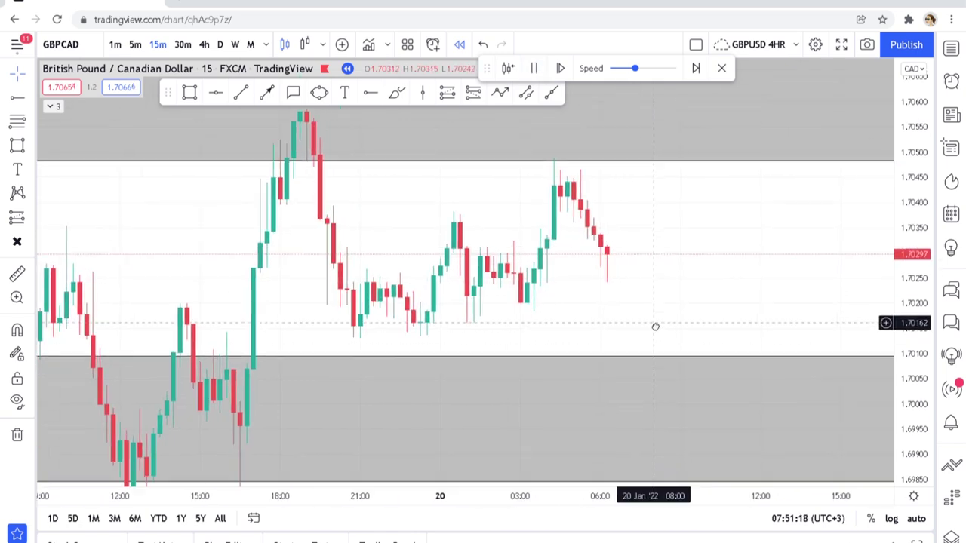
{"action": "left_click", "coordinate": [662, 69]}
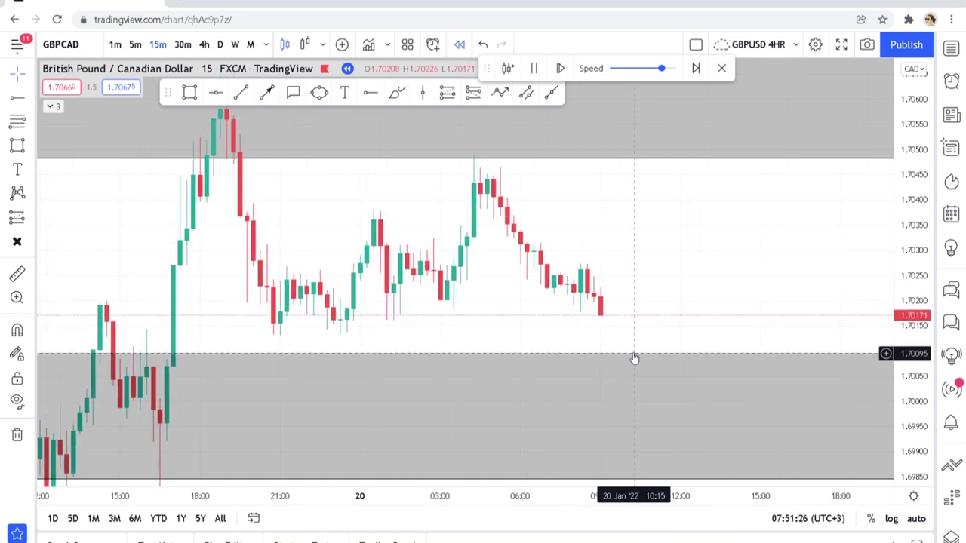
{"action": "left_click", "coordinate": [535, 68]}
{"action": "scroll", "coordinate": [710, 332], "scroll_direction": "down", "scroll_amount": 3}
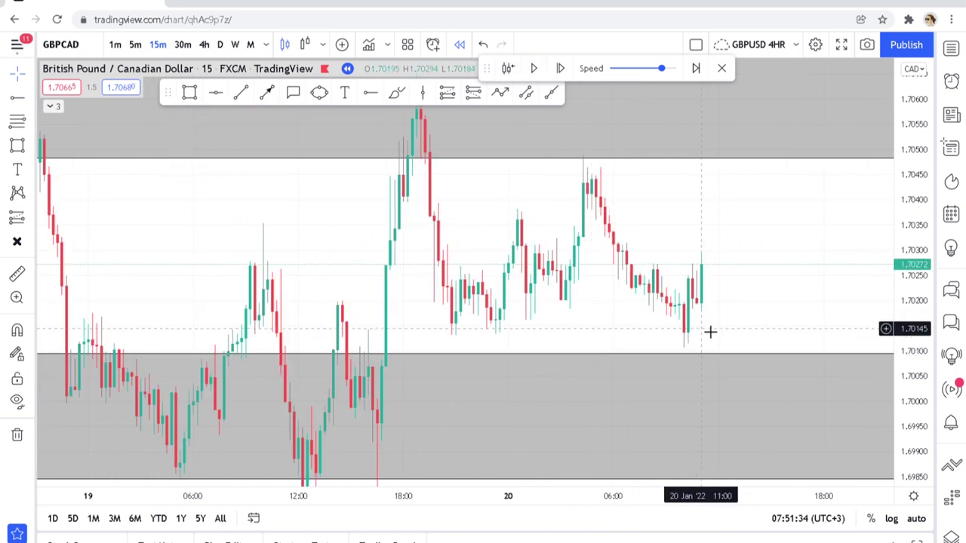
Resume the 15-minute replay and pause it once price drops back into the support zone.
{"action": "scroll", "coordinate": [627, 294], "scroll_direction": "up", "scroll_amount": 2}
{"action": "left_click", "coordinate": [534, 68]}
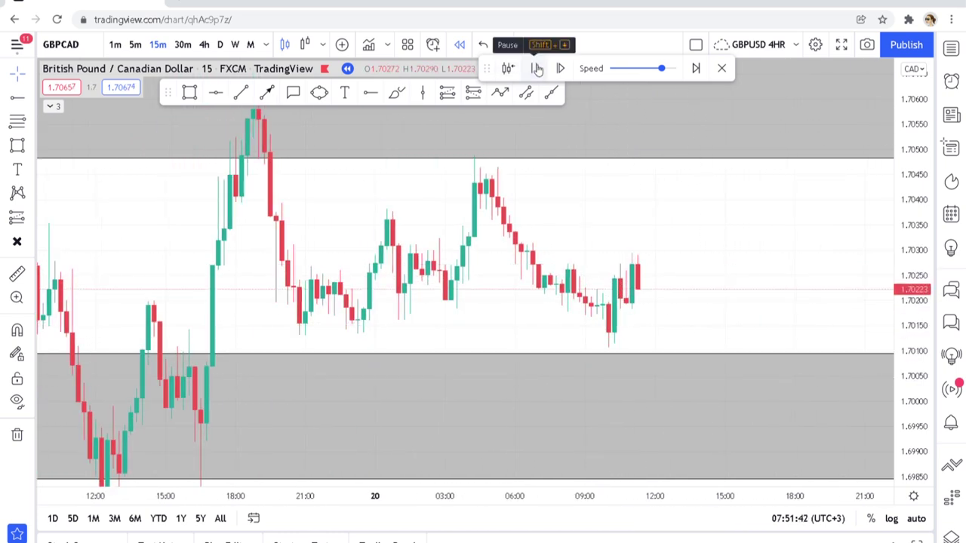
{"action": "scroll", "coordinate": [568, 255], "scroll_direction": "down", "scroll_amount": 2}
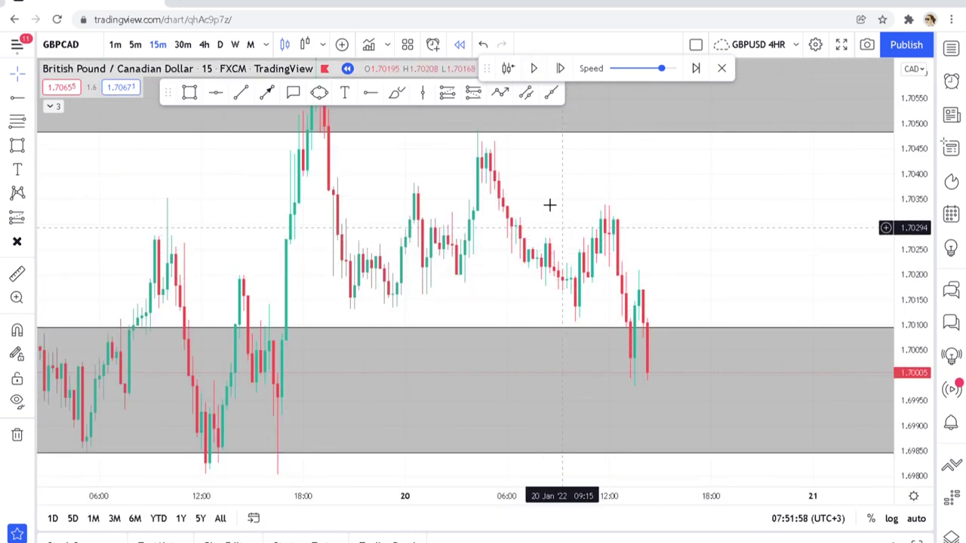
Switch back to the 4-hour timeframe, replay several more candles, and pause once price is back above the support zone.
{"action": "left_click", "coordinate": [204, 44]}
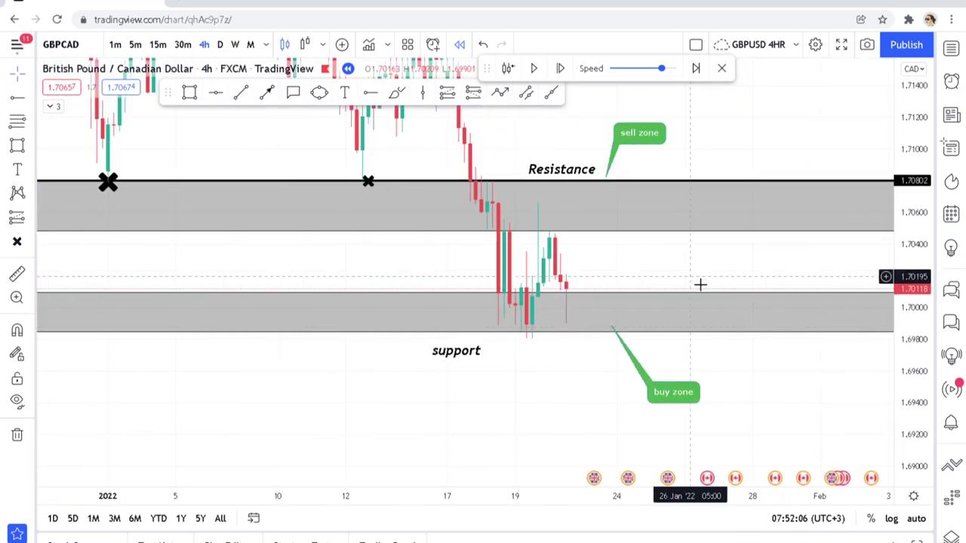
{"action": "scroll", "coordinate": [614, 297], "scroll_direction": "up", "scroll_amount": 2}
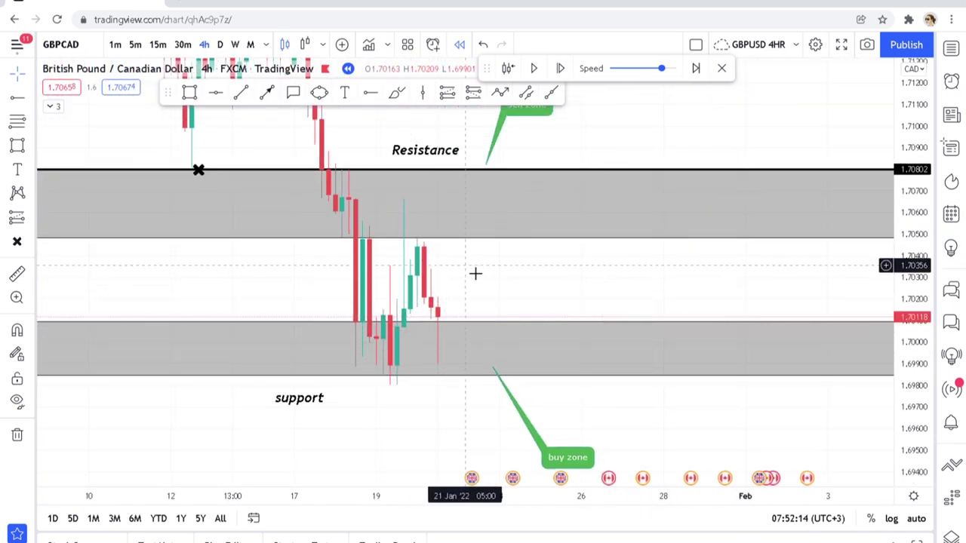
{"action": "scroll", "coordinate": [622, 352], "scroll_direction": "up", "scroll_amount": 3}
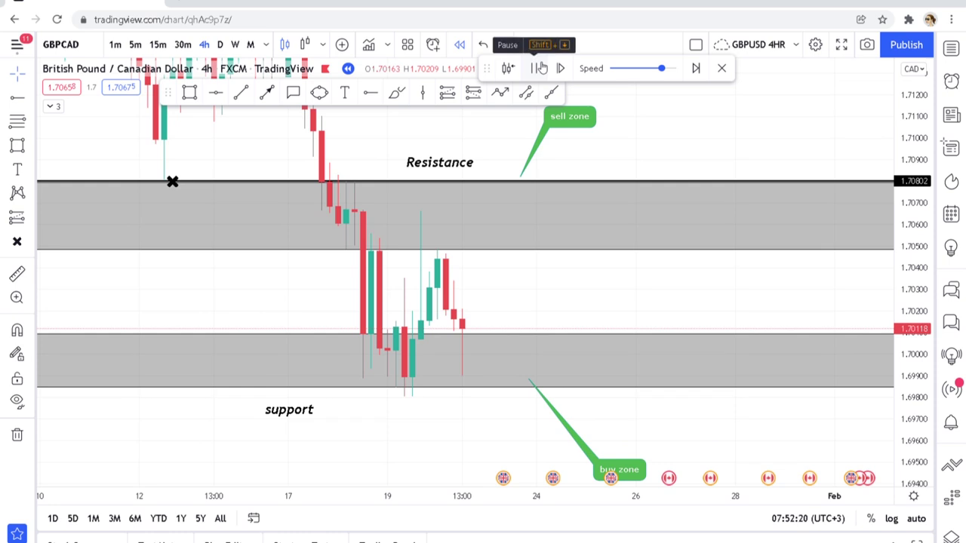
{"action": "left_click", "coordinate": [541, 68]}
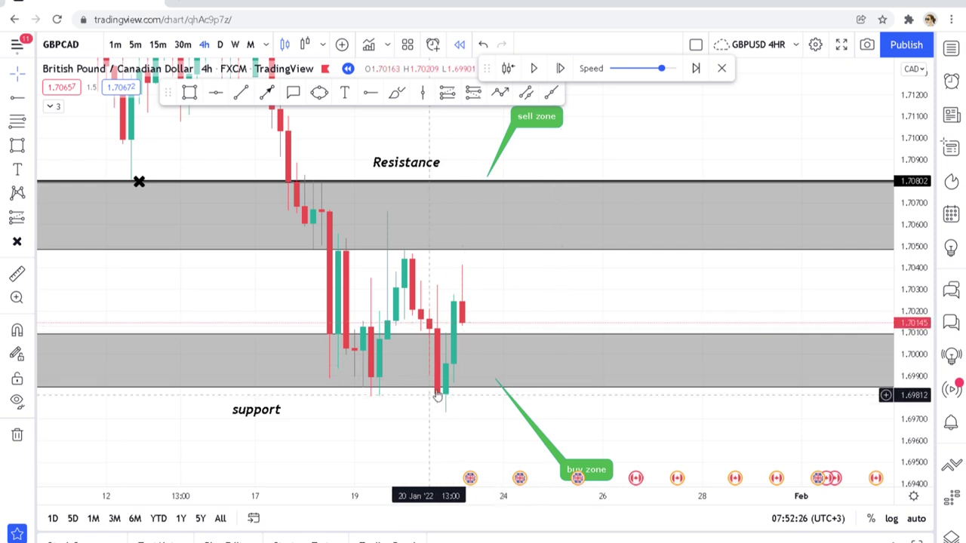
Extend the lower edge of the support rectangle down to about 1.69731 to include the newest low wick.
{"action": "left_click_drag", "start_coordinate": [428, 418], "coordinate": [450, 330]}
{"action": "left_click_drag", "start_coordinate": [911, 406], "coordinate": [911, 319]}
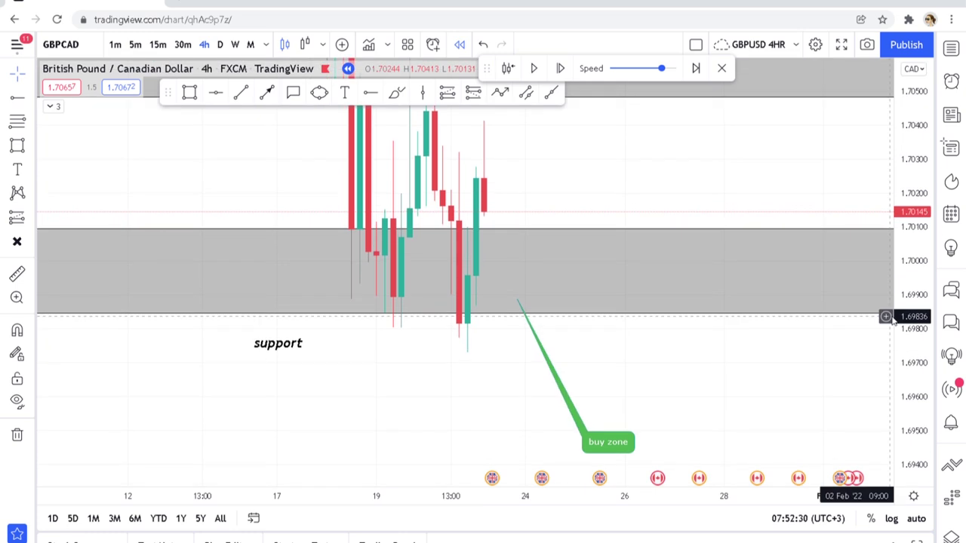
{"action": "scroll", "coordinate": [468, 360], "scroll_direction": "left", "scroll_amount": 8}
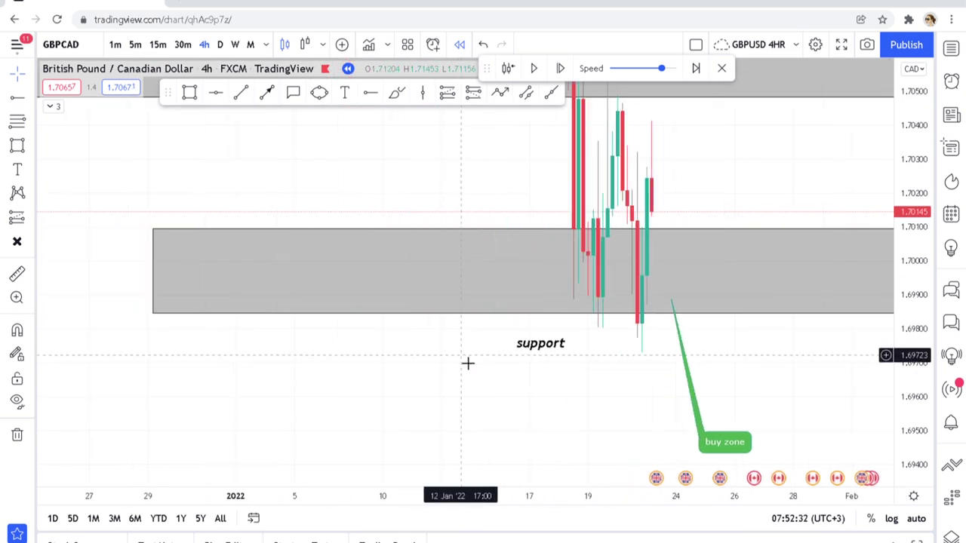
{"action": "left_click", "coordinate": [293, 315]}
{"action": "left_click_drag", "start_coordinate": [294, 322], "coordinate": [285, 358]}
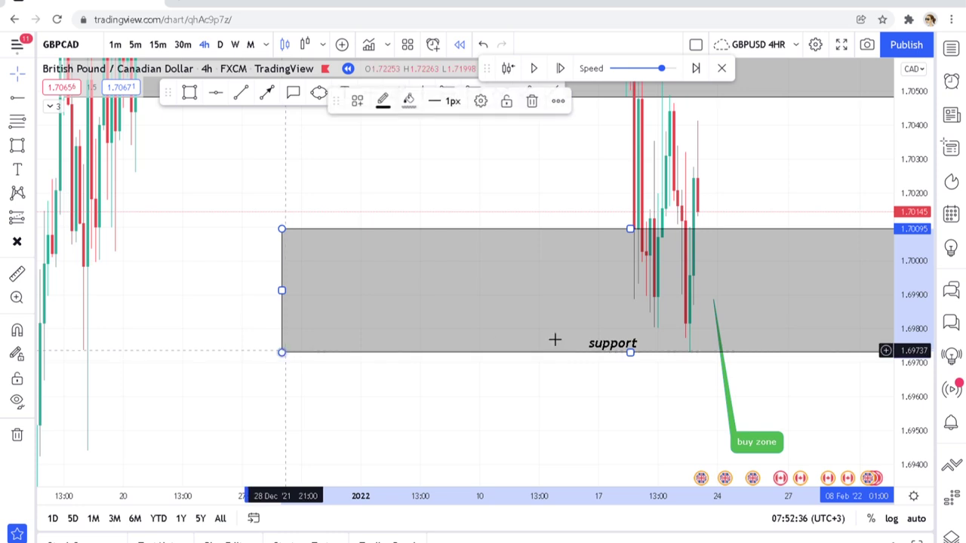
{"action": "scroll", "coordinate": [564, 336], "scroll_direction": "right", "scroll_amount": 7}
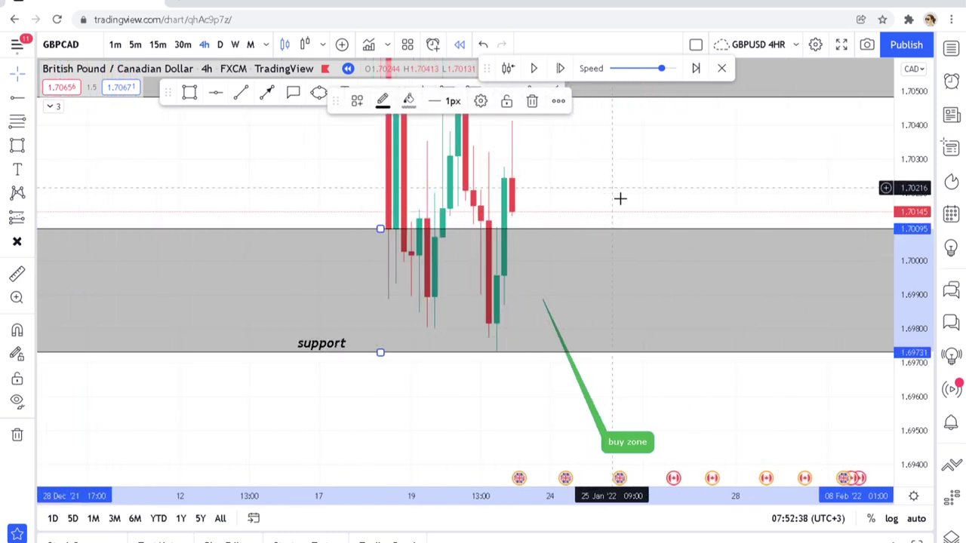
{"action": "left_click_drag", "start_coordinate": [633, 212], "coordinate": [667, 229]}
{"action": "left_click_drag", "start_coordinate": [561, 183], "coordinate": [651, 277]}
{"action": "scroll", "coordinate": [884, 232], "scroll_direction": "down", "scroll_amount": 2}
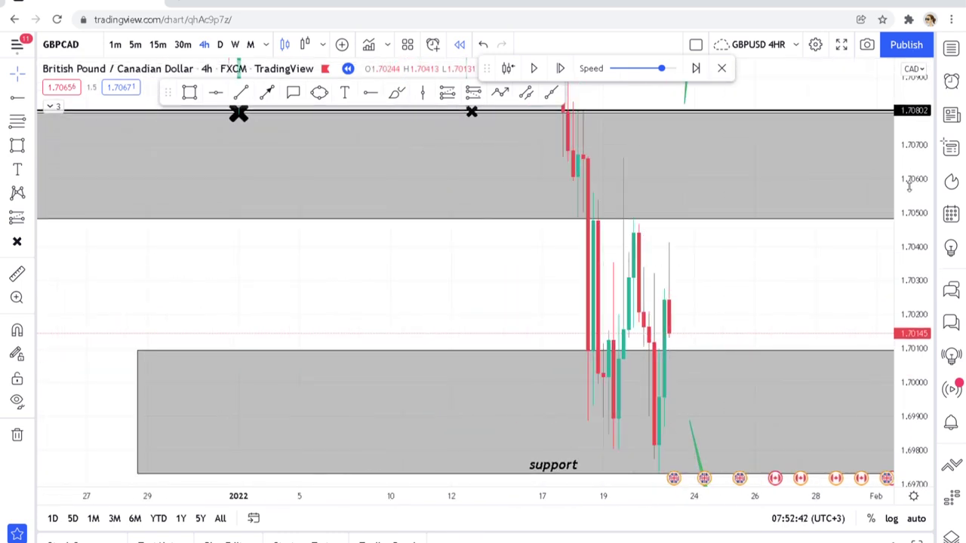
{"action": "left_click_drag", "start_coordinate": [909, 185], "coordinate": [908, 310]}
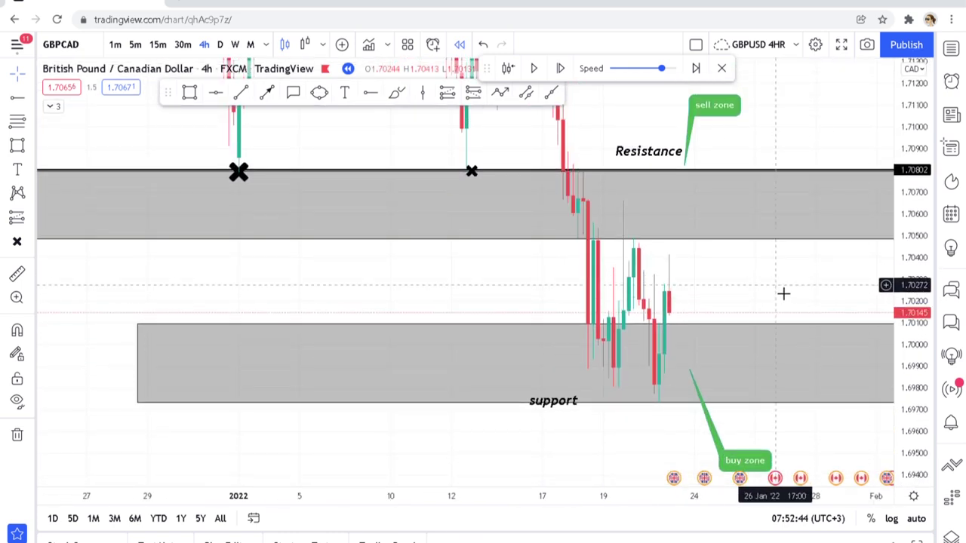
Run the 4-hour replay through to the latest candle around 28 Jan and inspect price between the support and resistance zones.
{"action": "left_click_drag", "start_coordinate": [772, 297], "coordinate": [657, 288]}
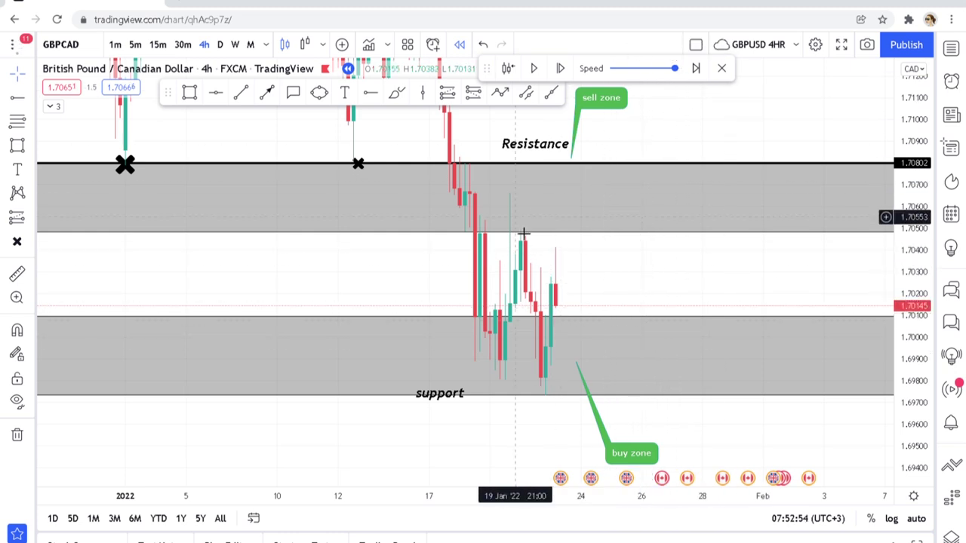
{"action": "scroll", "coordinate": [687, 252], "scroll_direction": "down", "scroll_amount": 3}
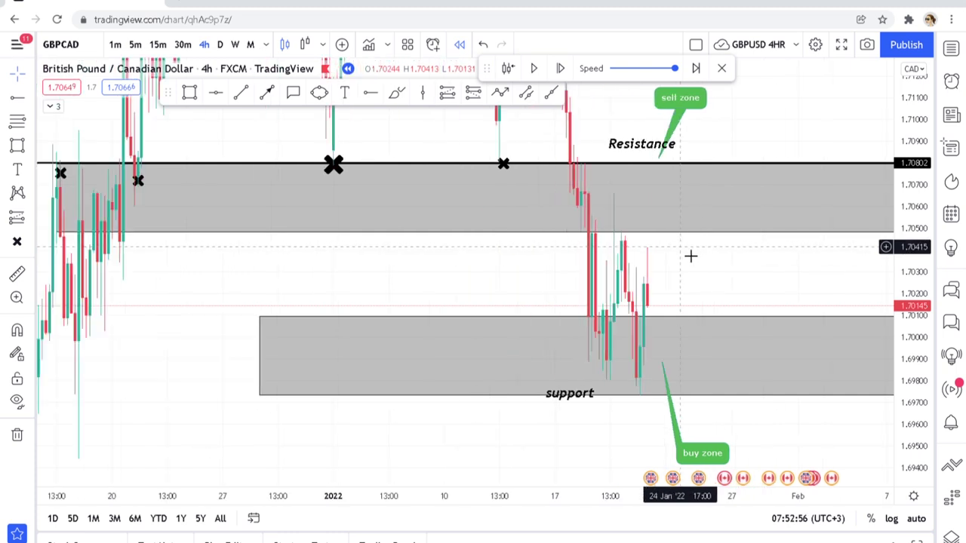
{"action": "left_click_drag", "start_coordinate": [922, 158], "coordinate": [921, 270]}
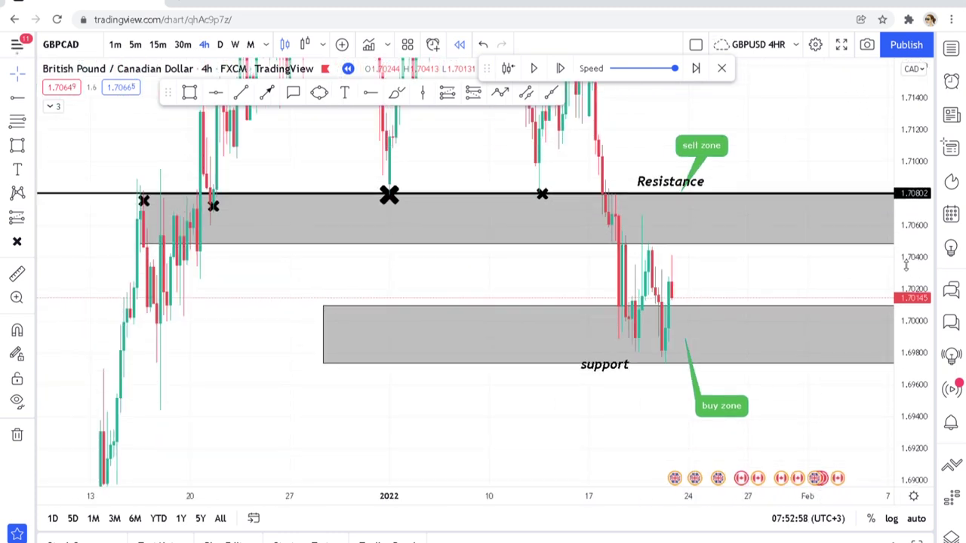
{"action": "left_click_drag", "start_coordinate": [908, 175], "coordinate": [837, 262]}
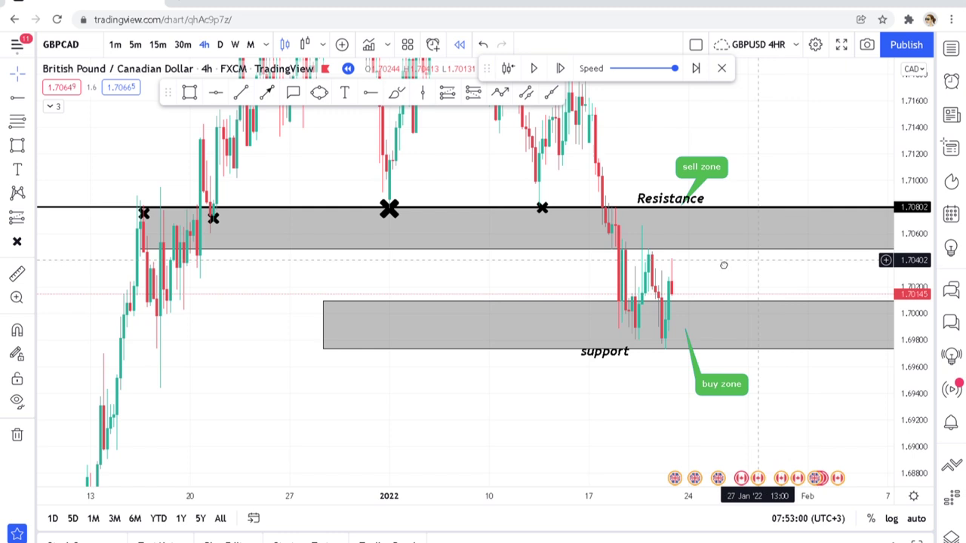
{"action": "scroll", "coordinate": [723, 265], "scroll_direction": "up", "scroll_amount": 3}
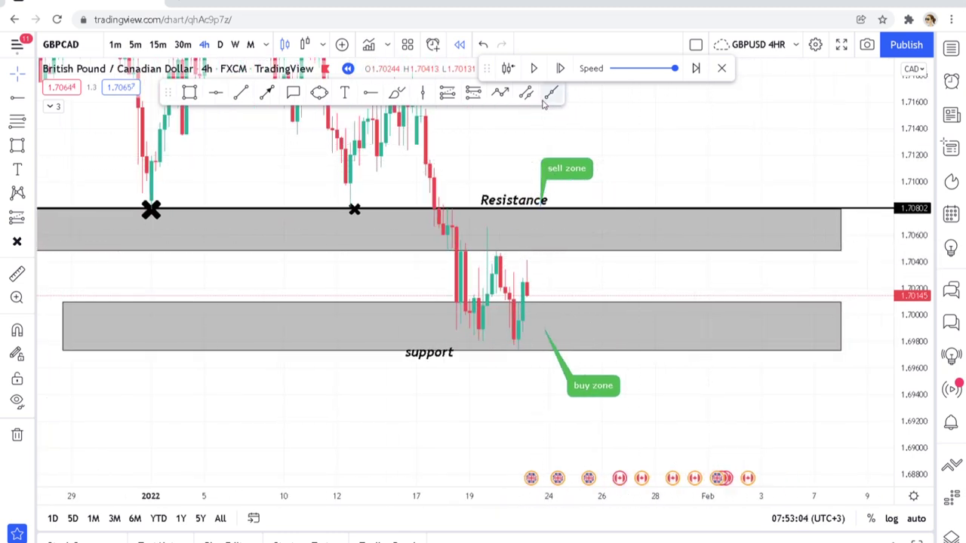
{"action": "left_click", "coordinate": [537, 68]}
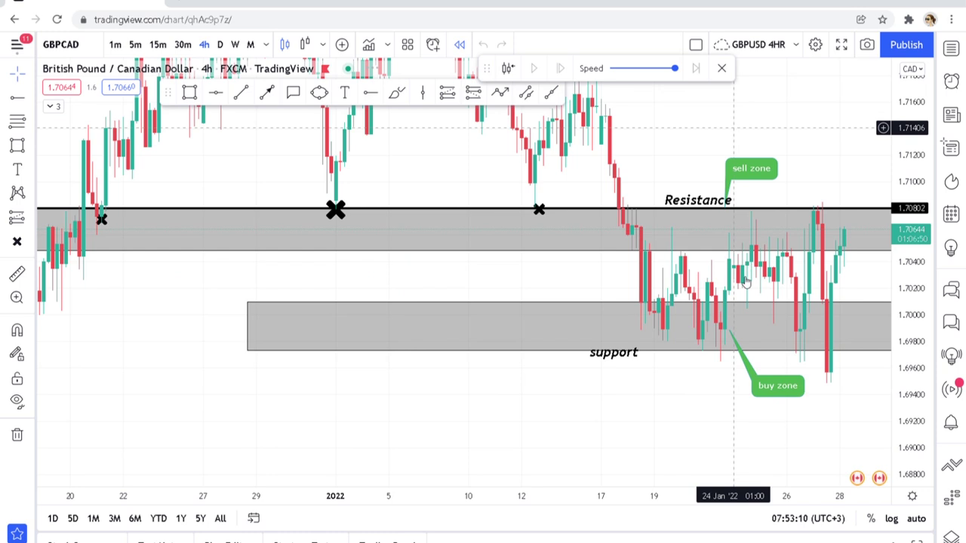
{"action": "scroll", "coordinate": [692, 388], "scroll_direction": "up", "scroll_amount": 5}
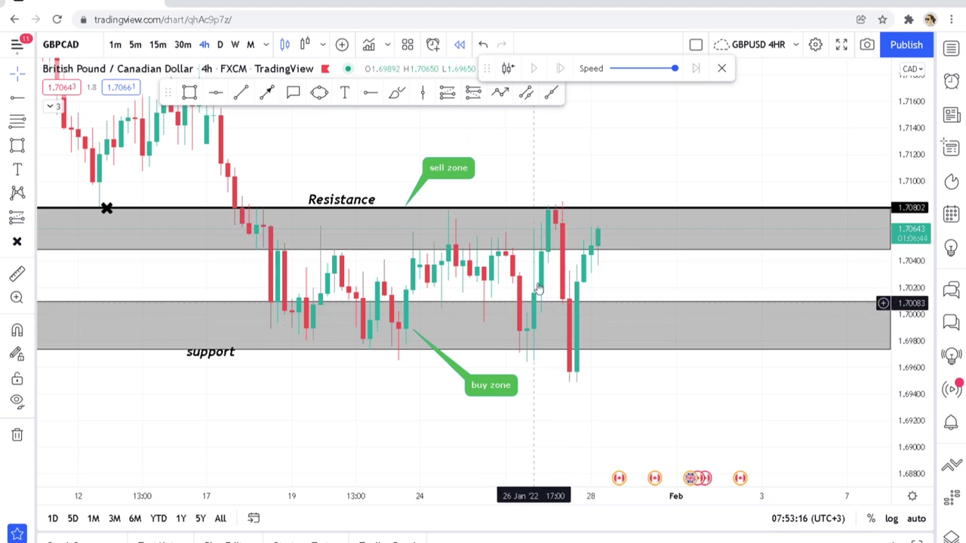
{"action": "scroll", "coordinate": [609, 254], "scroll_direction": "down", "scroll_amount": 1}
{"action": "scroll", "coordinate": [610, 254], "scroll_direction": "down", "scroll_amount": 1}
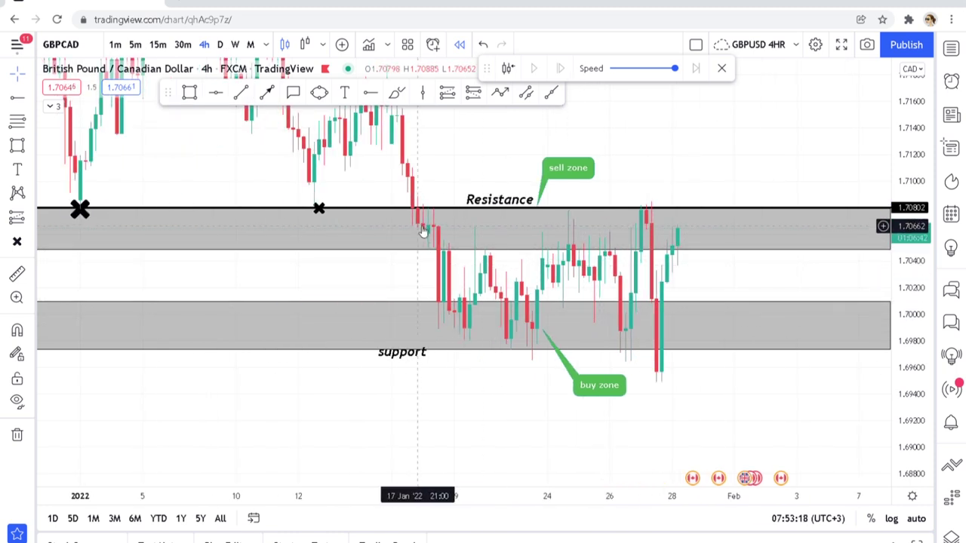